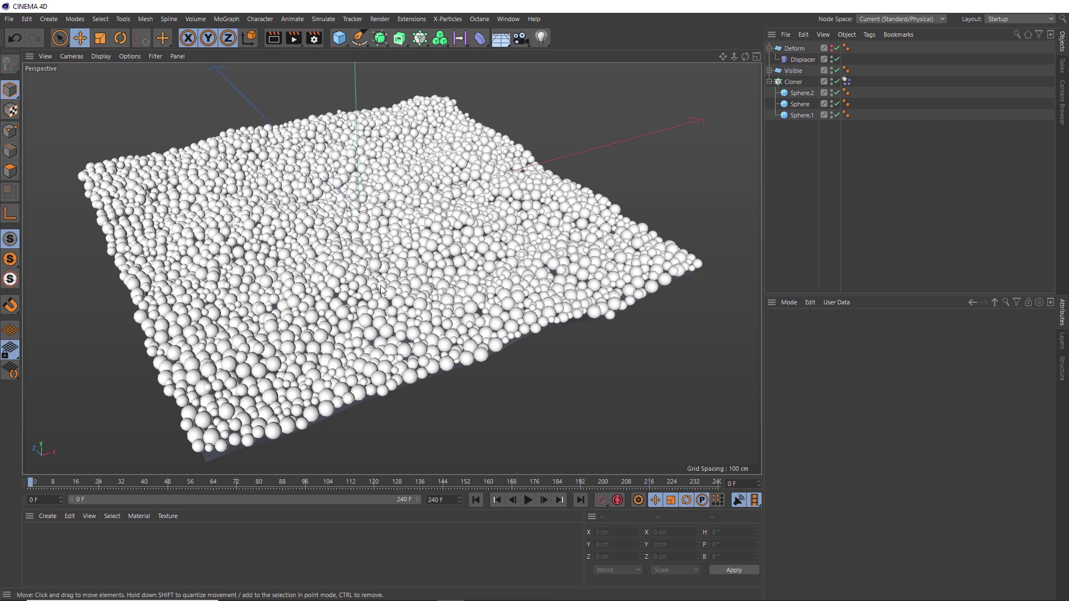
Step: Play the sphere surface animation to preview its motion and return to the first frame
click(529, 500)
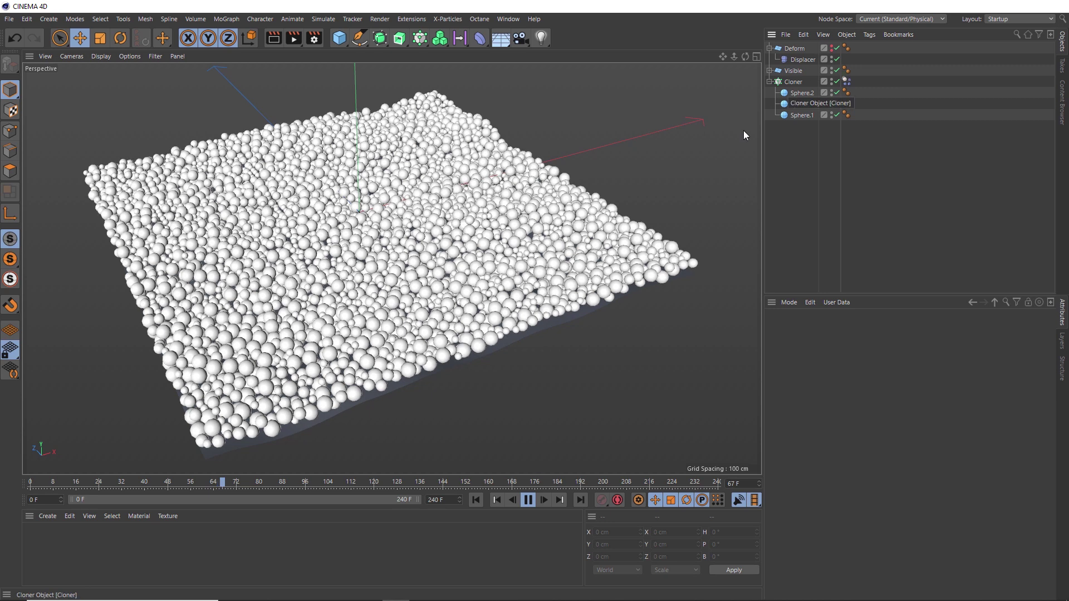
click(529, 500)
click(477, 500)
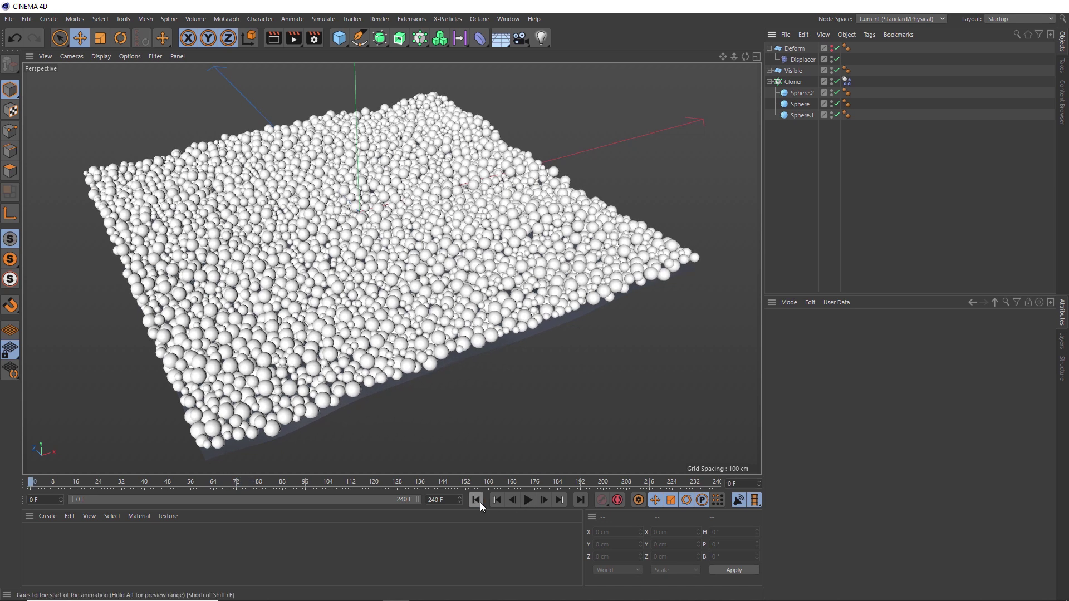
Step: Add a Shader effector to the Cloner and turn off its Scale parameter
click(793, 82)
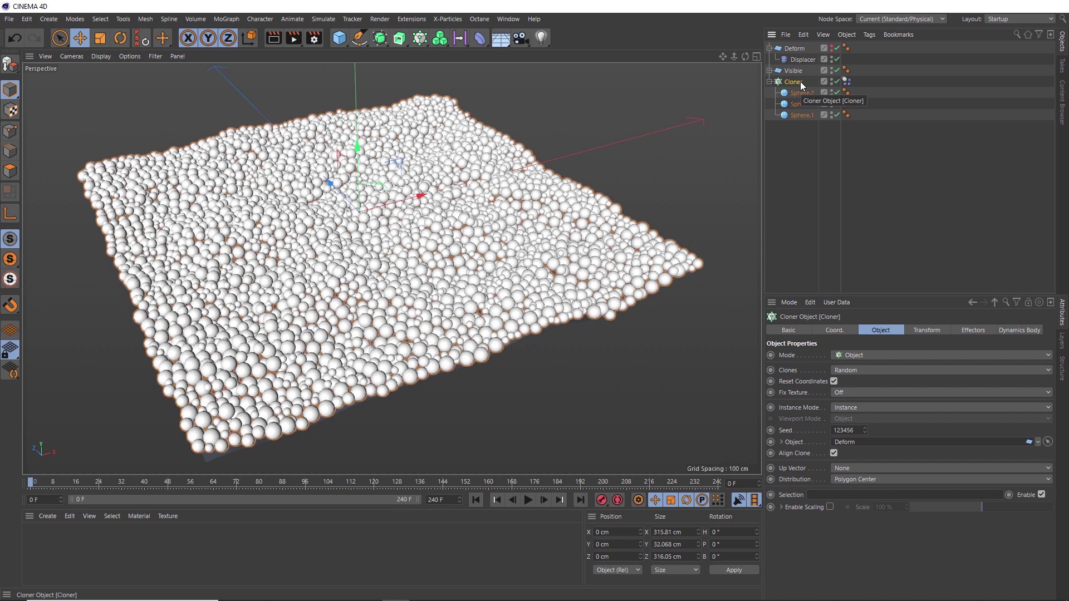
click(422, 44)
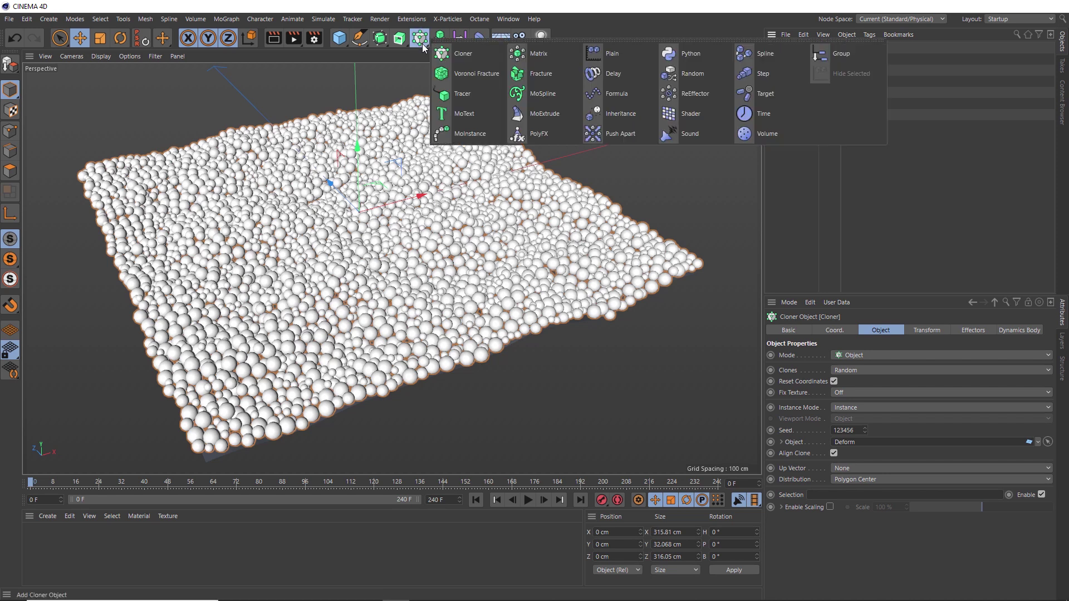
click(697, 117)
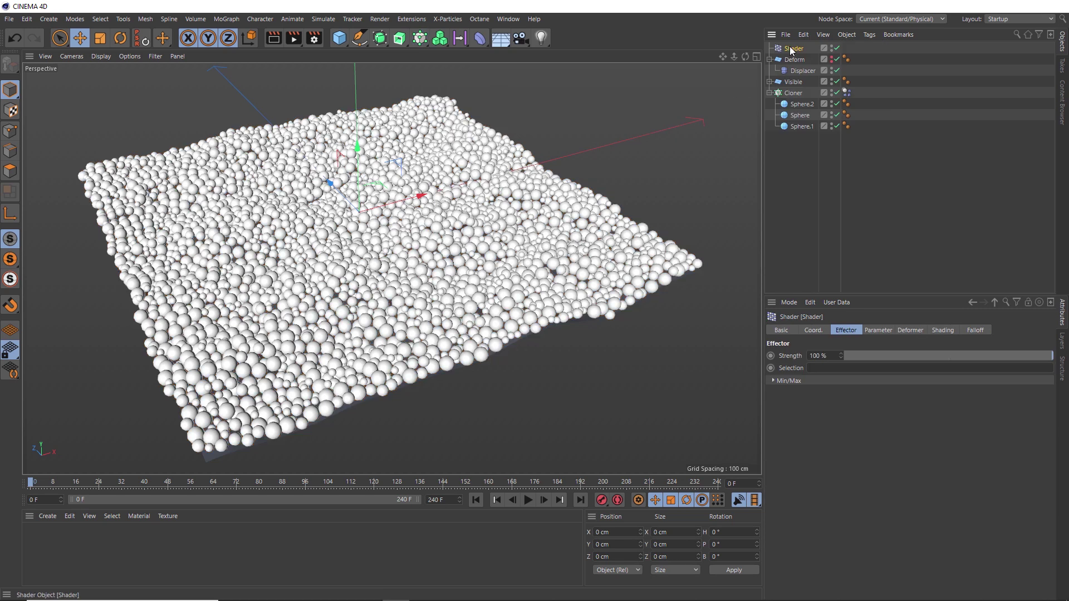
click(878, 331)
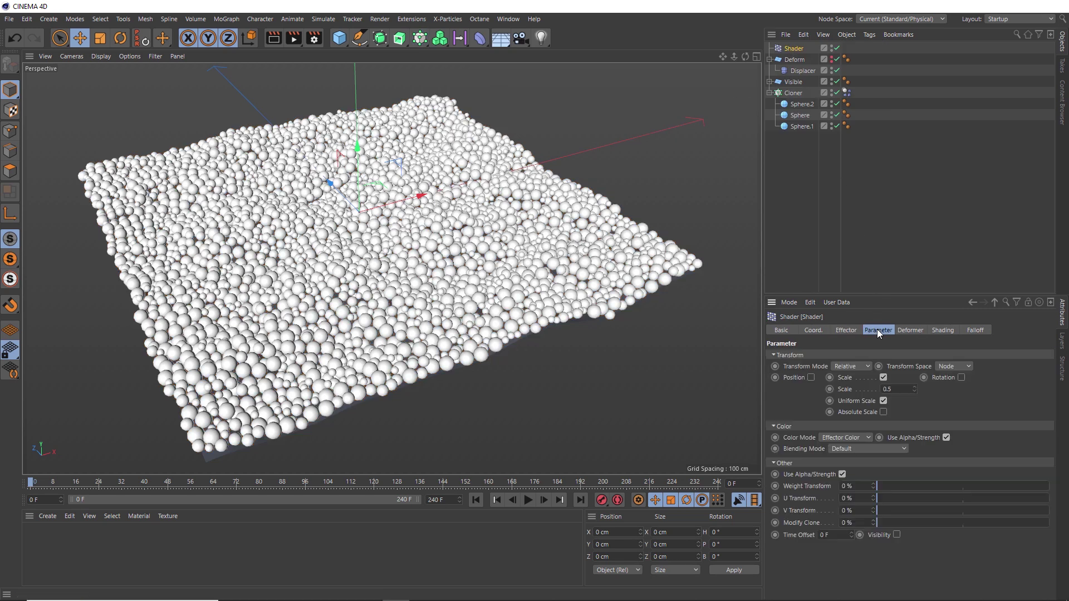
click(883, 377)
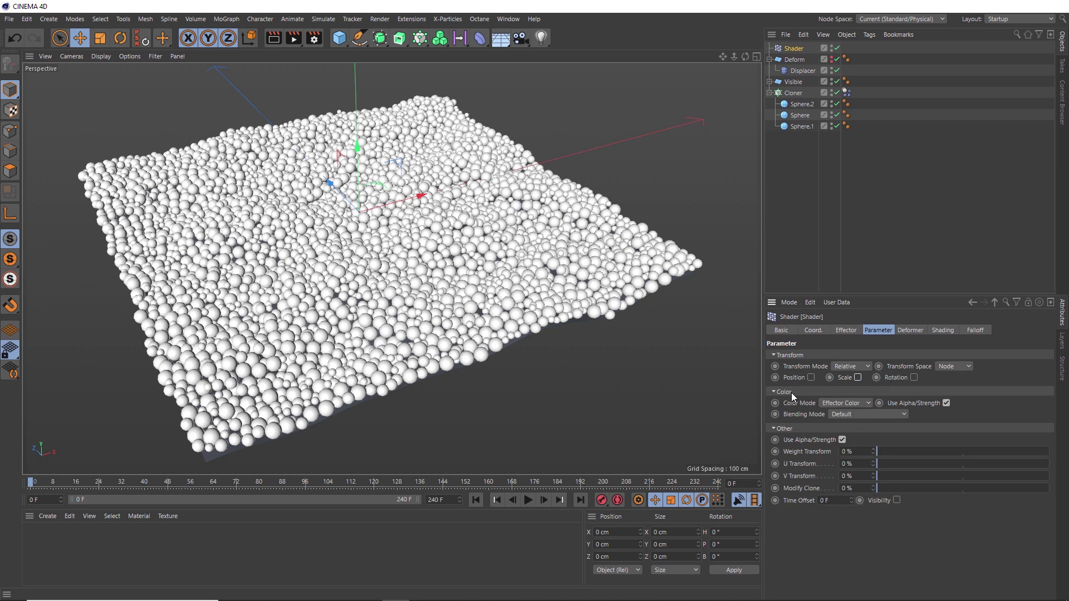
Step: Set the Shader effector's color mode to Custom Color and make the color black with a value of 0%
click(829, 404)
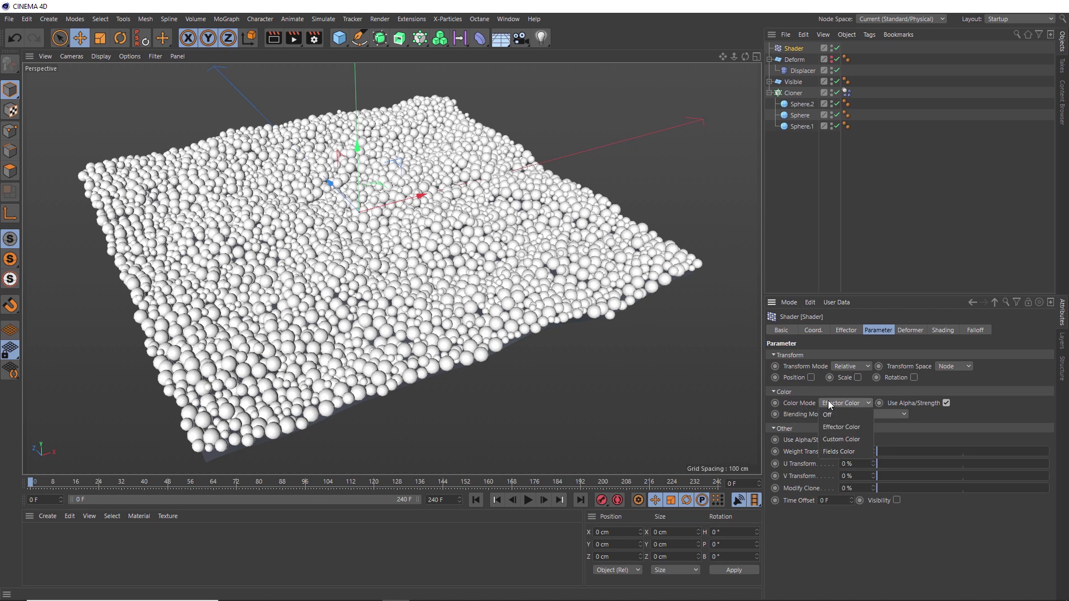
click(832, 439)
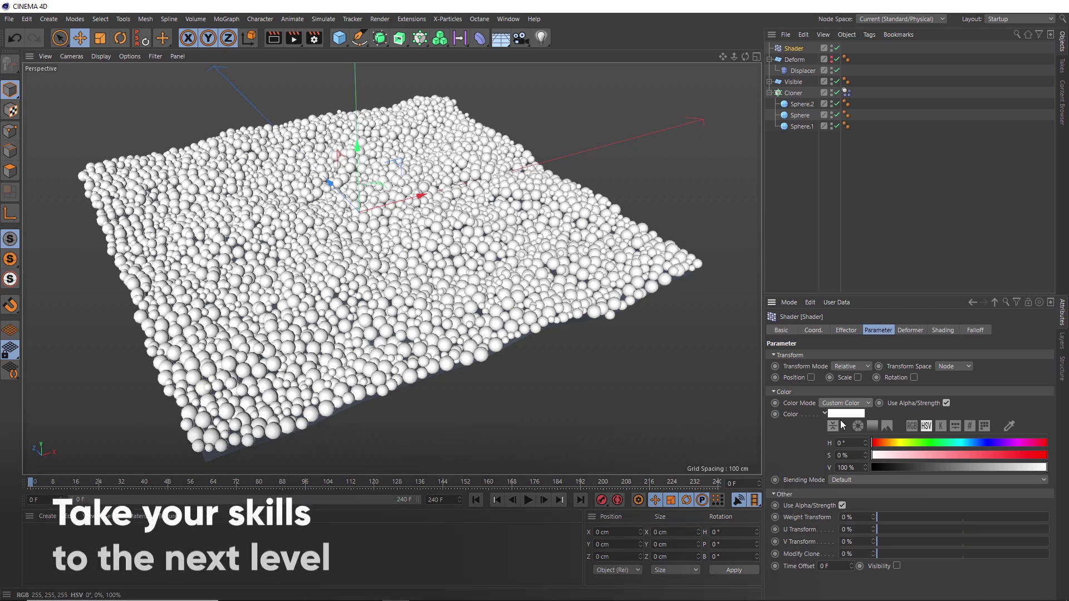
drag(889, 467, 872, 467)
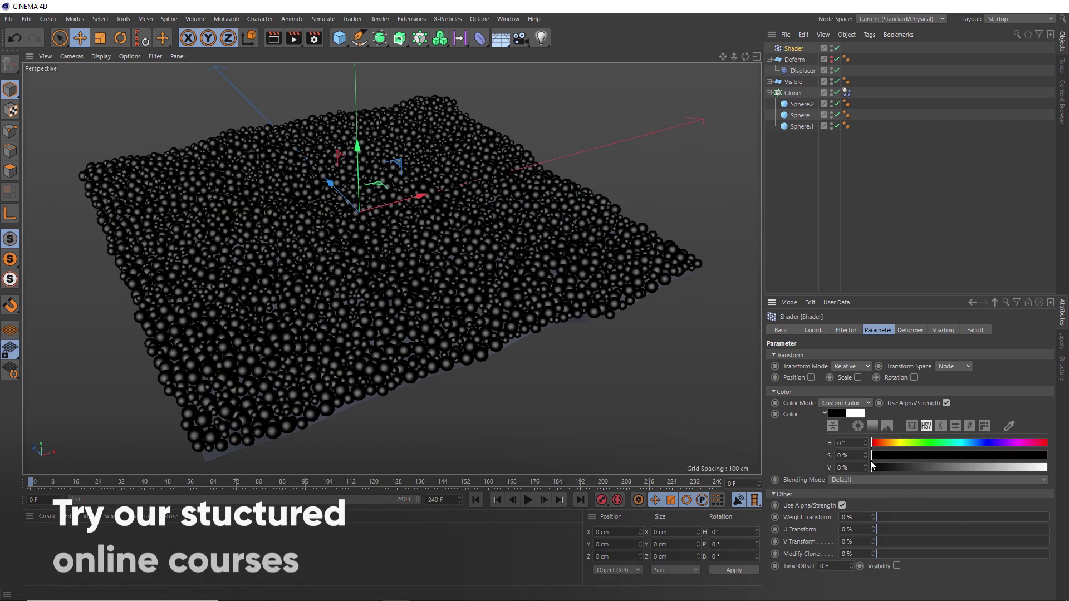
Step: Assign a Noise shader as the Shader effector's custom shading
click(941, 331)
click(807, 366)
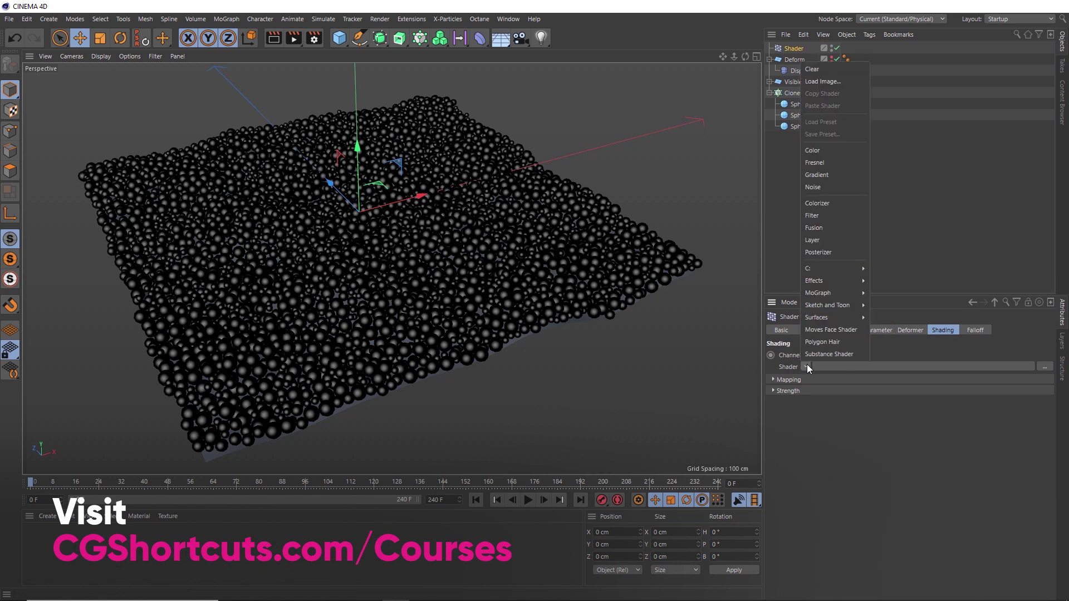
click(815, 188)
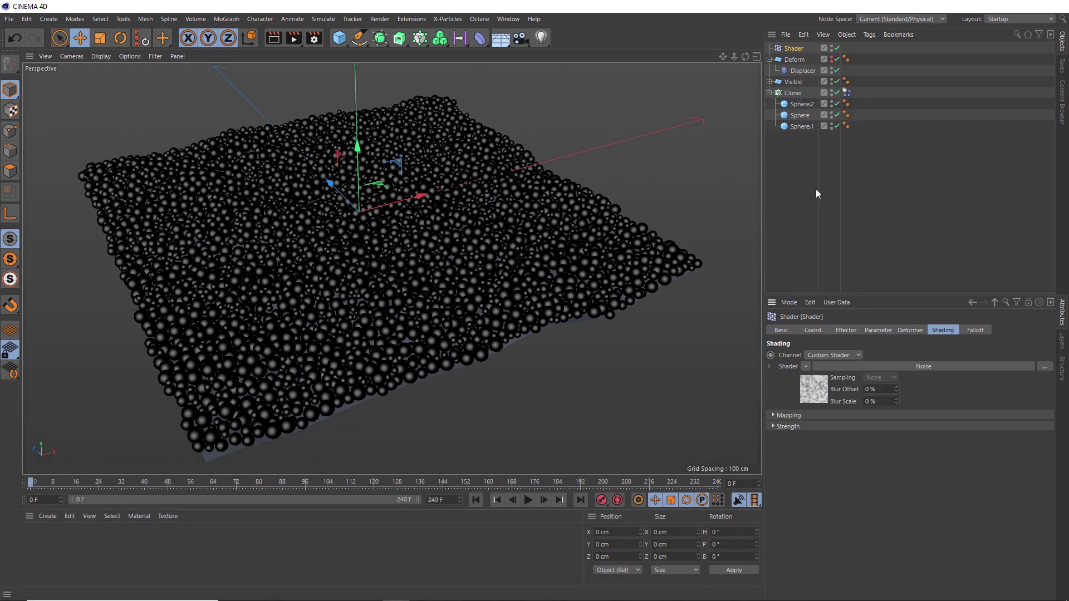
Step: Set the contrast of the effector's Noise shader to 50%
click(812, 381)
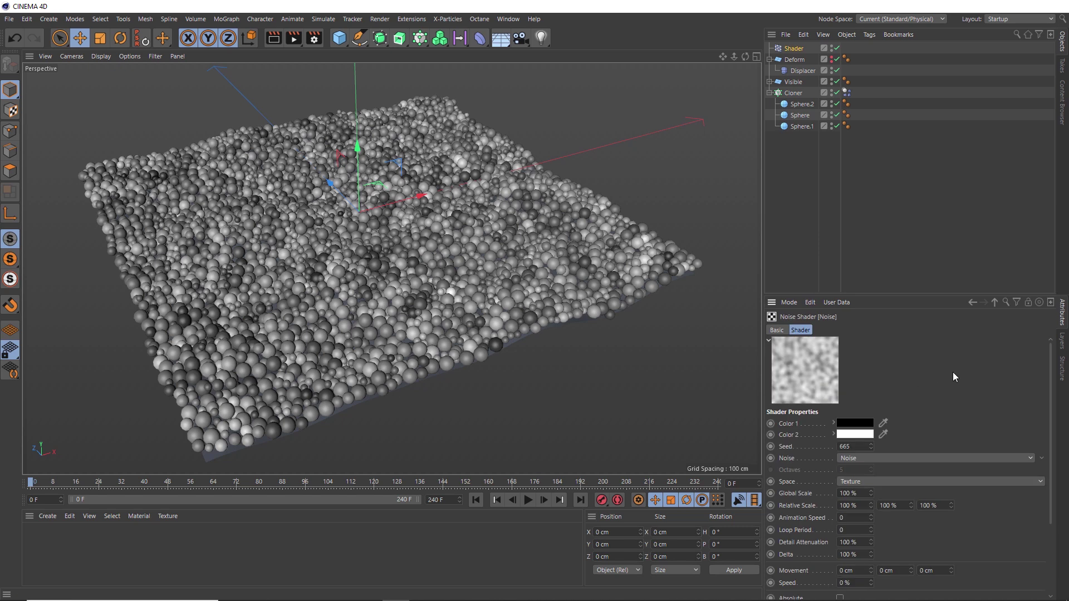
scroll(953, 362, down, 5)
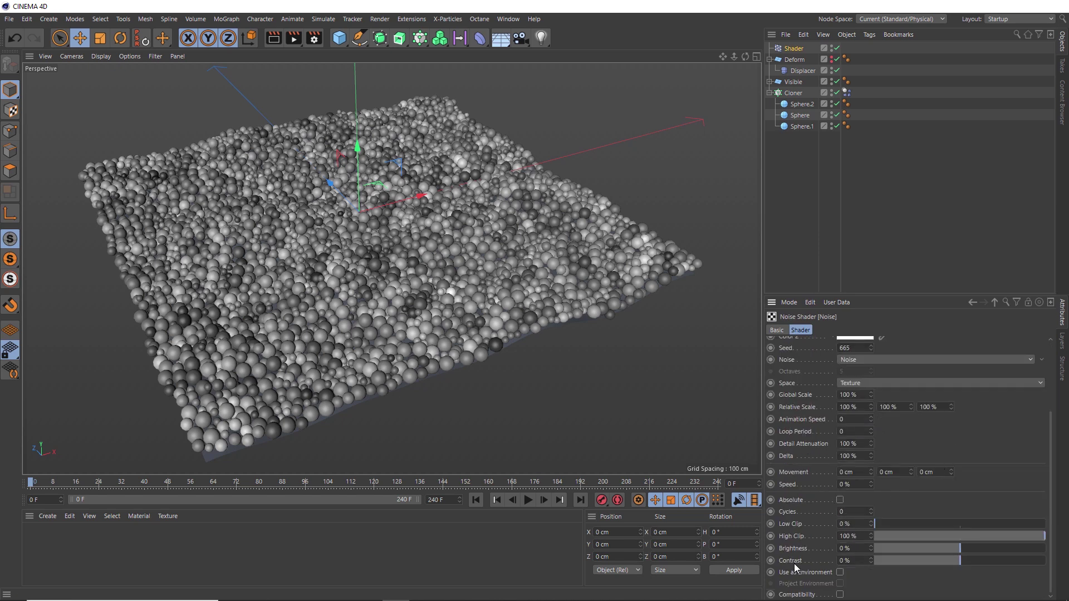
double_click(852, 561)
text(50)
key(Return)
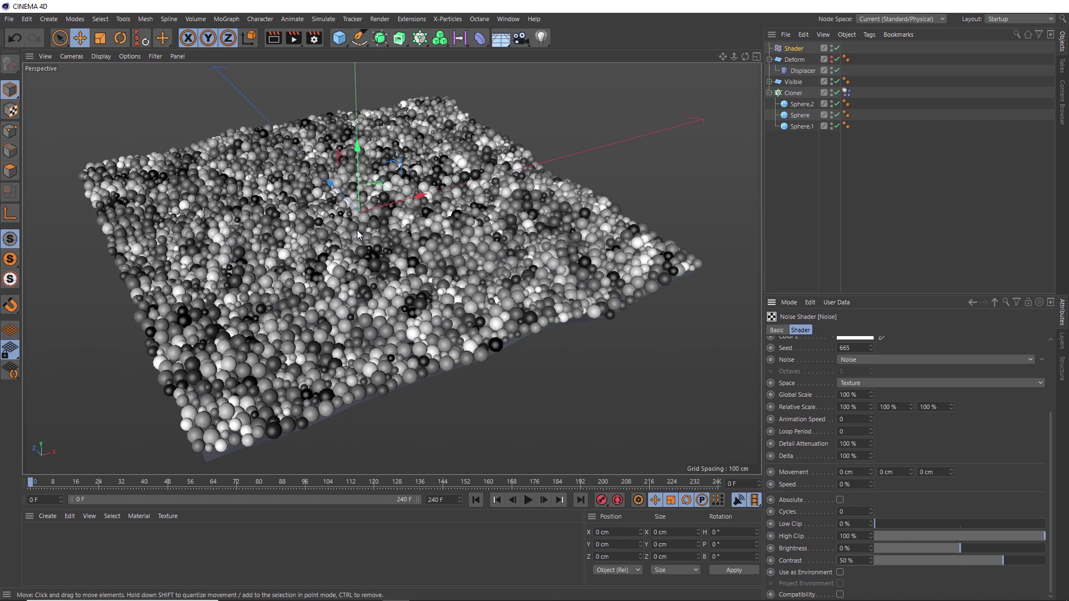
Step: Add a Box Field to the Shader effector's falloff
click(995, 303)
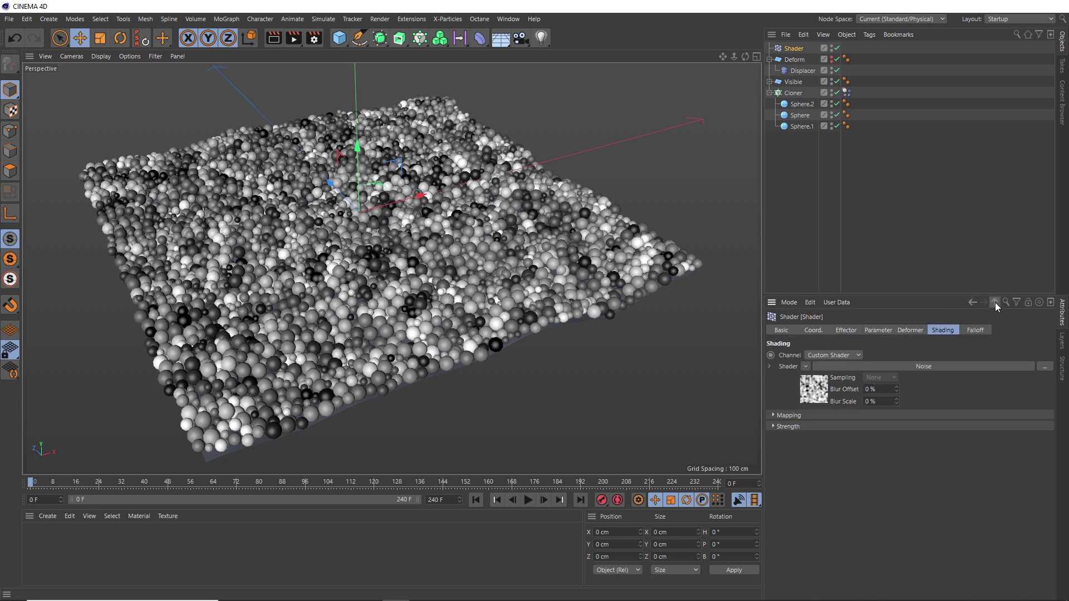
click(985, 330)
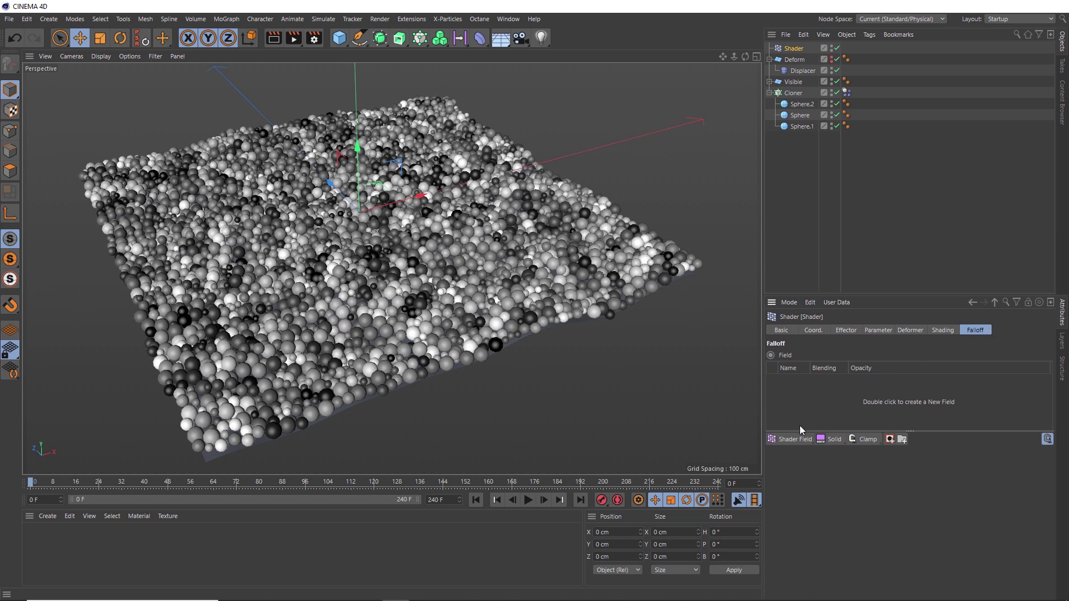
click(787, 439)
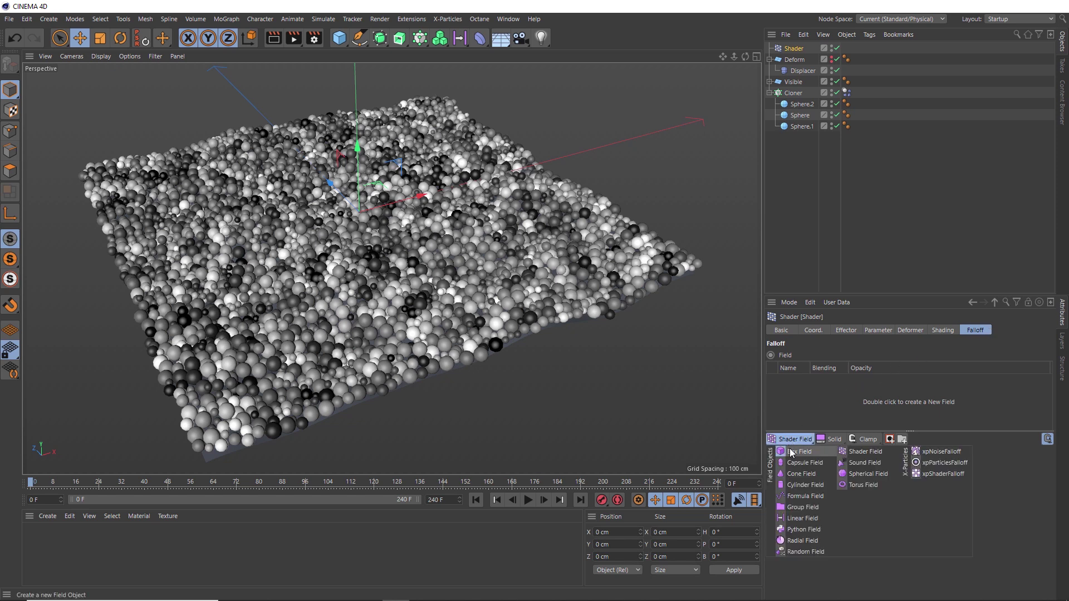
click(797, 451)
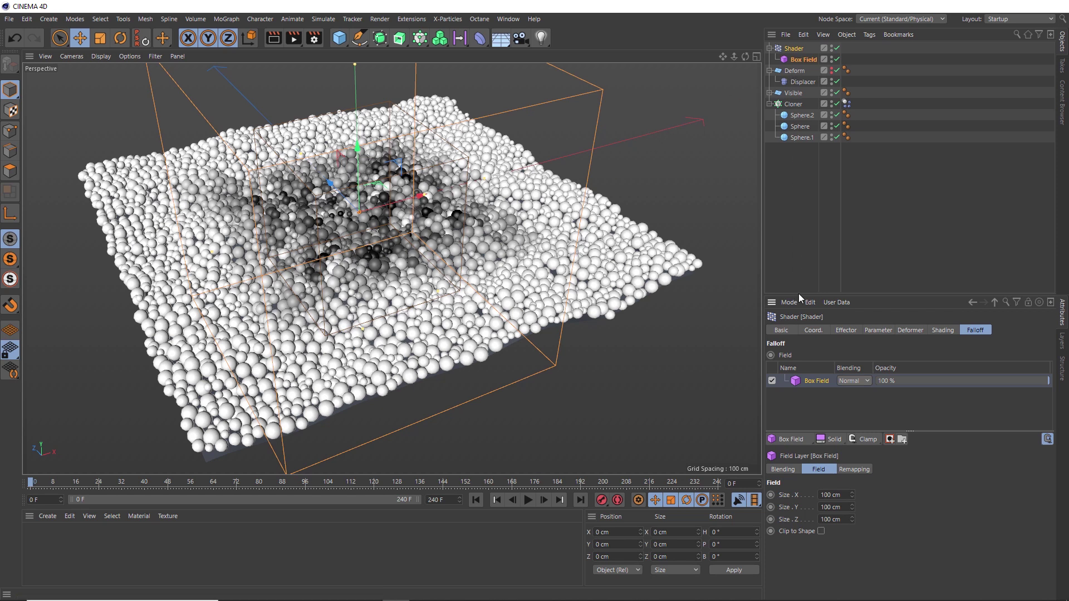
Step: Resize the Box Field to 50 cm in X and 300 cm in Z
click(822, 495)
text(50)
key(Return)
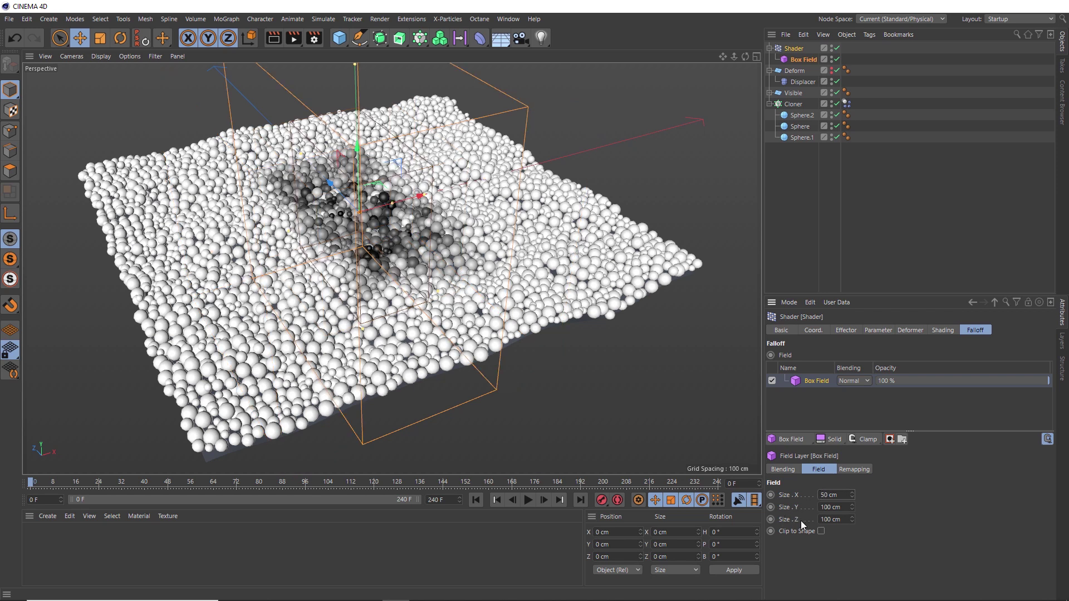
click(819, 519)
key(Return)
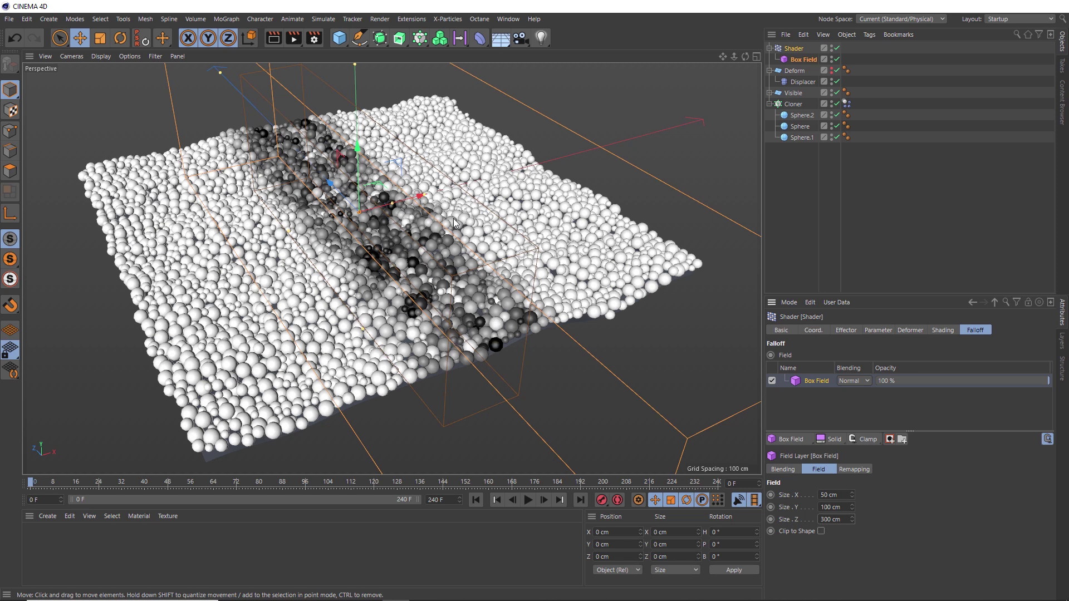
Step: Tighten the Box Field's falloff by setting its remapping inner offset to 85%
drag(392, 202, 418, 201)
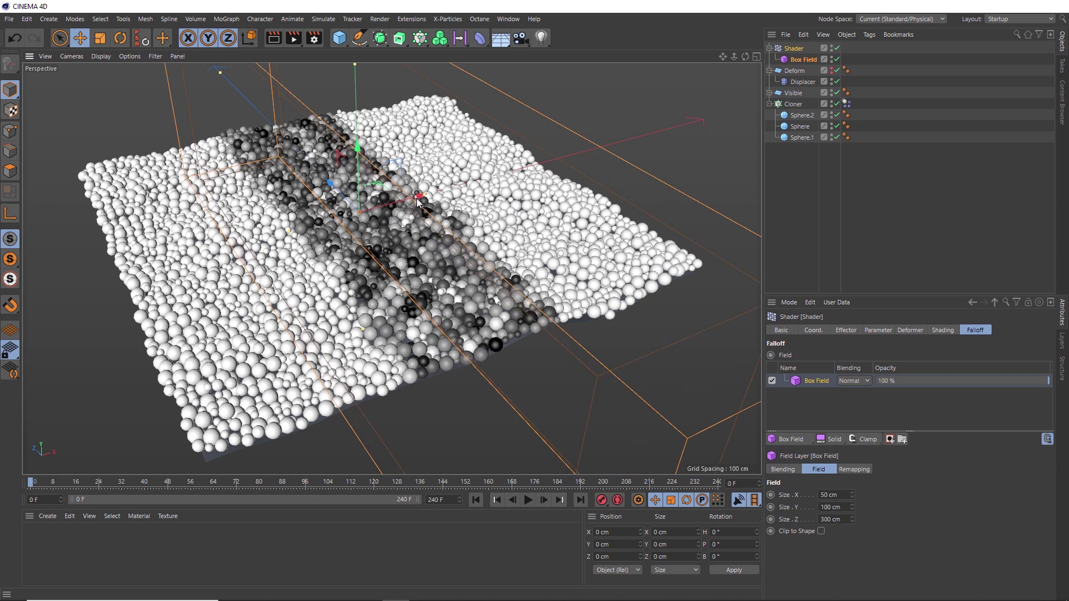
click(850, 469)
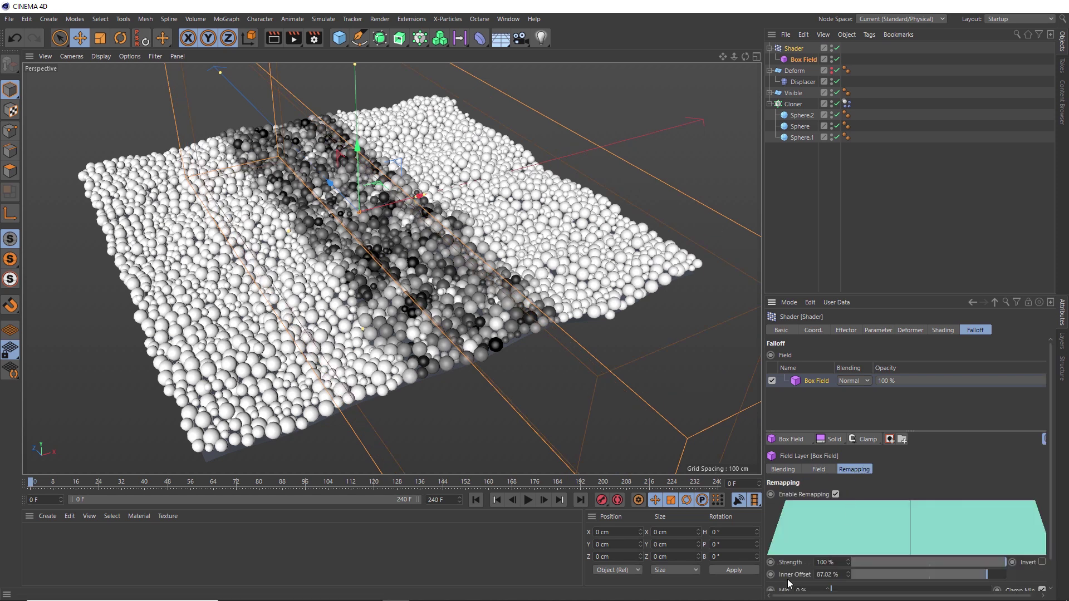
click(814, 574)
text(85)
key(Return)
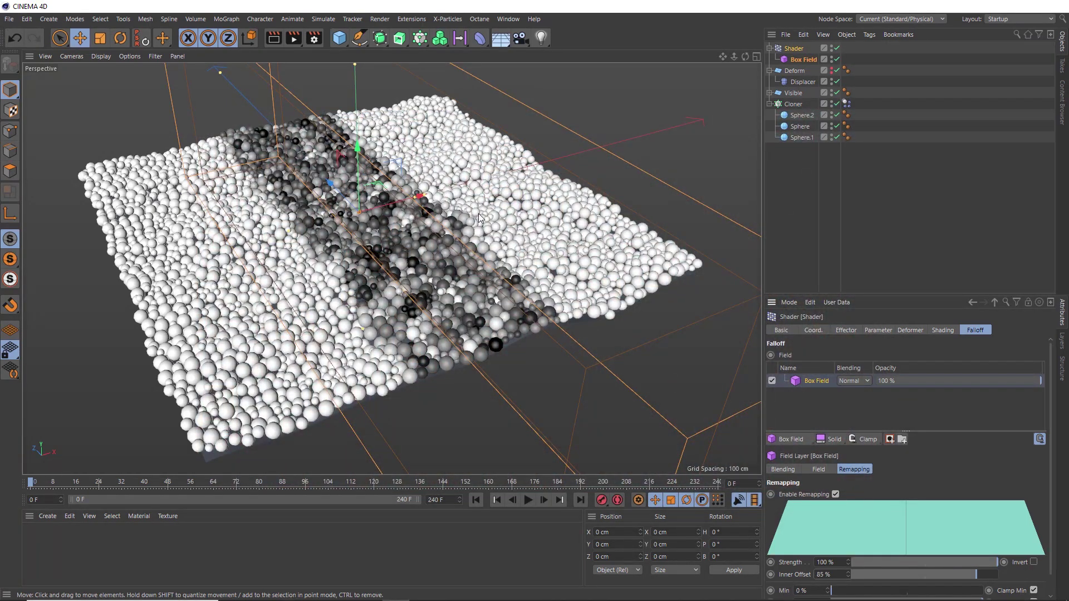
Step: Add a Shader Field above the Box Field in the effector's falloff and load a Noise shader into it
click(780, 441)
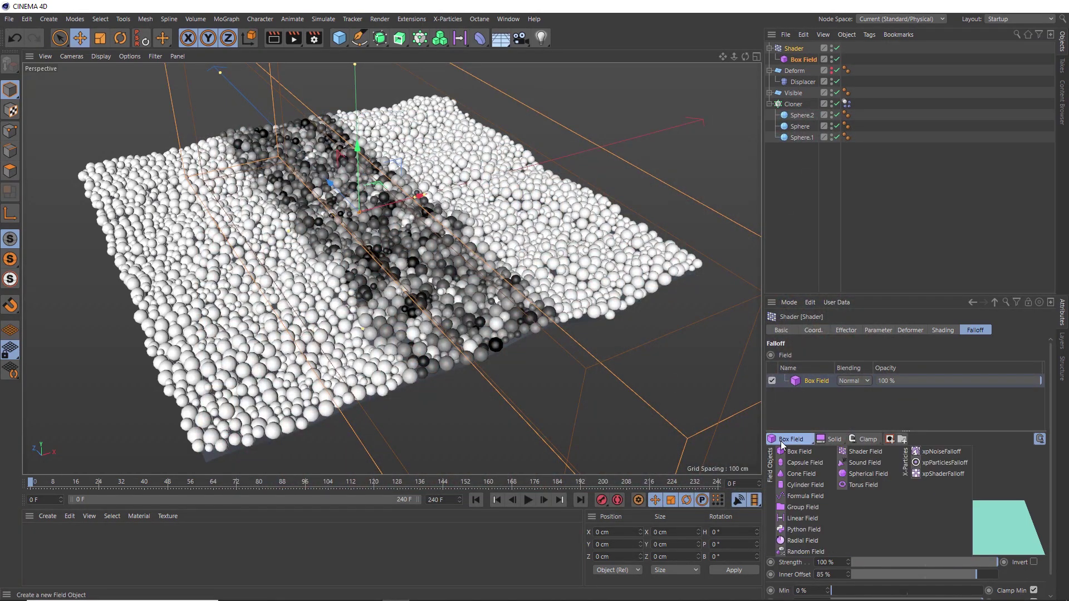
click(857, 454)
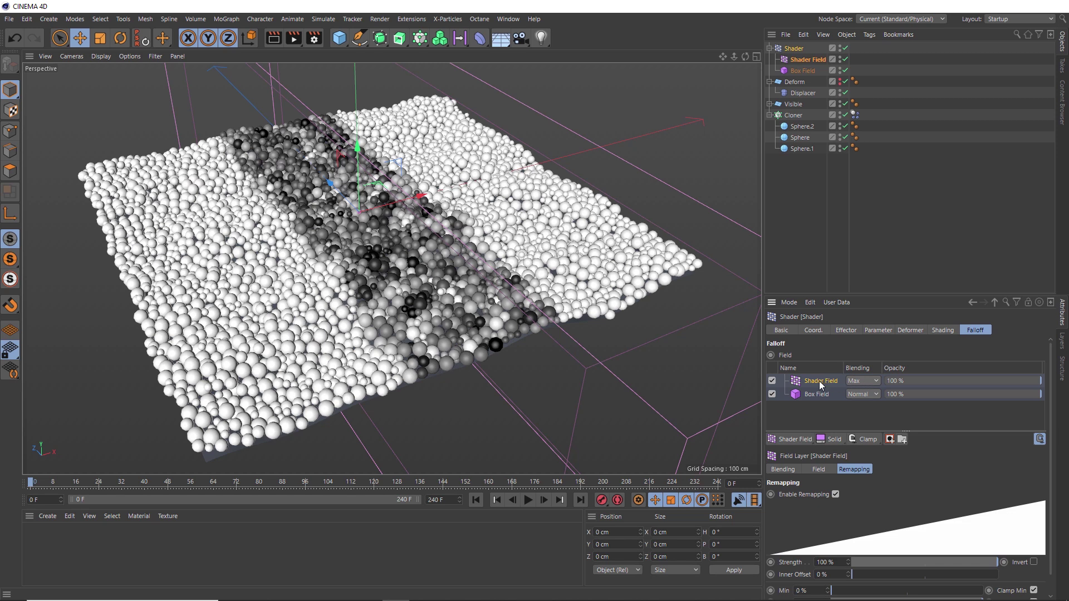
click(818, 470)
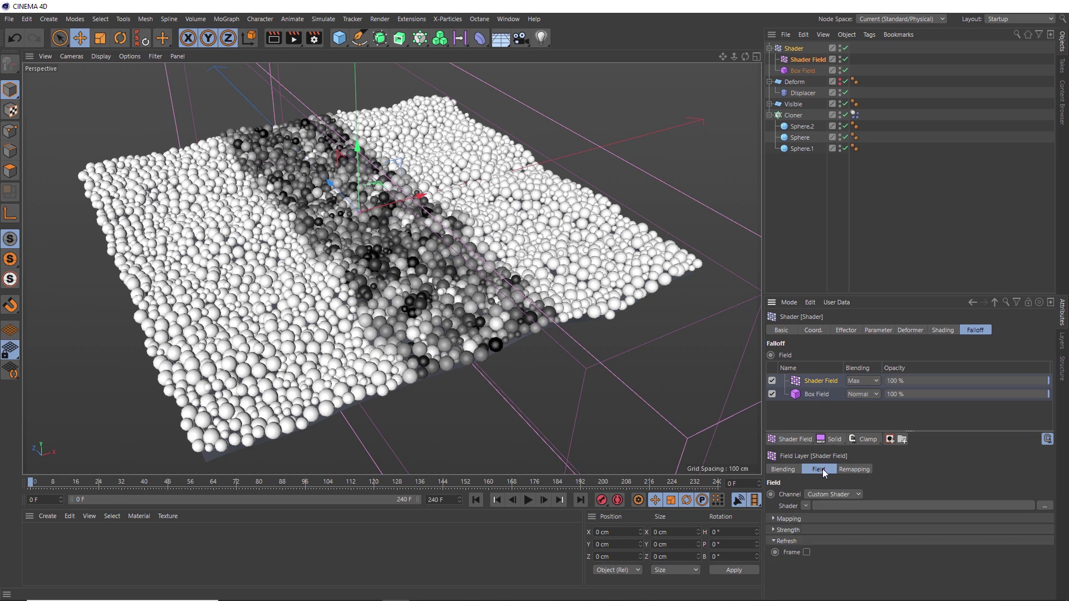
click(806, 504)
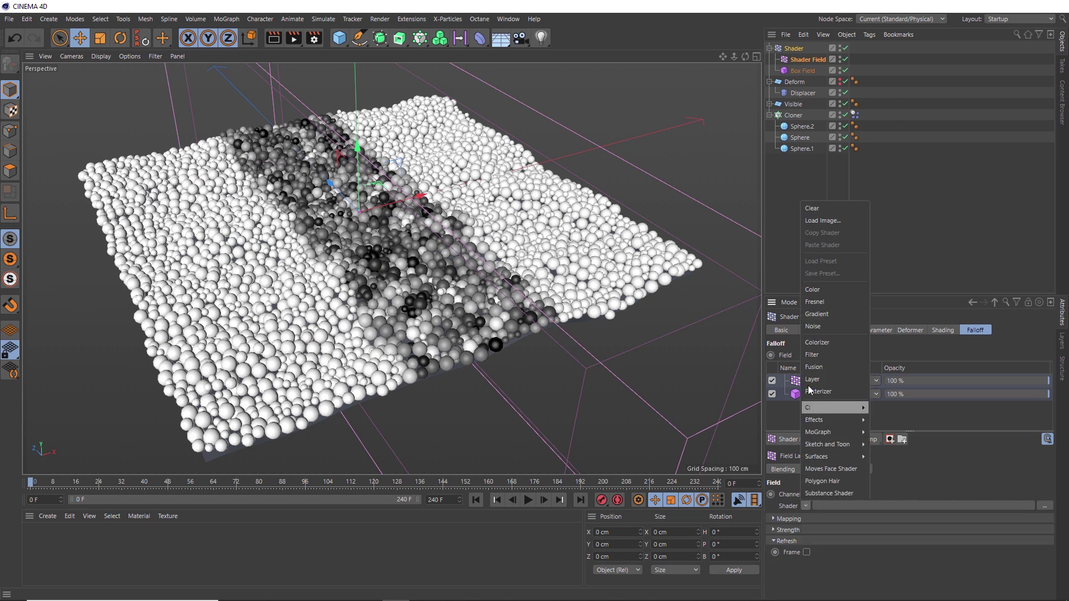
click(811, 327)
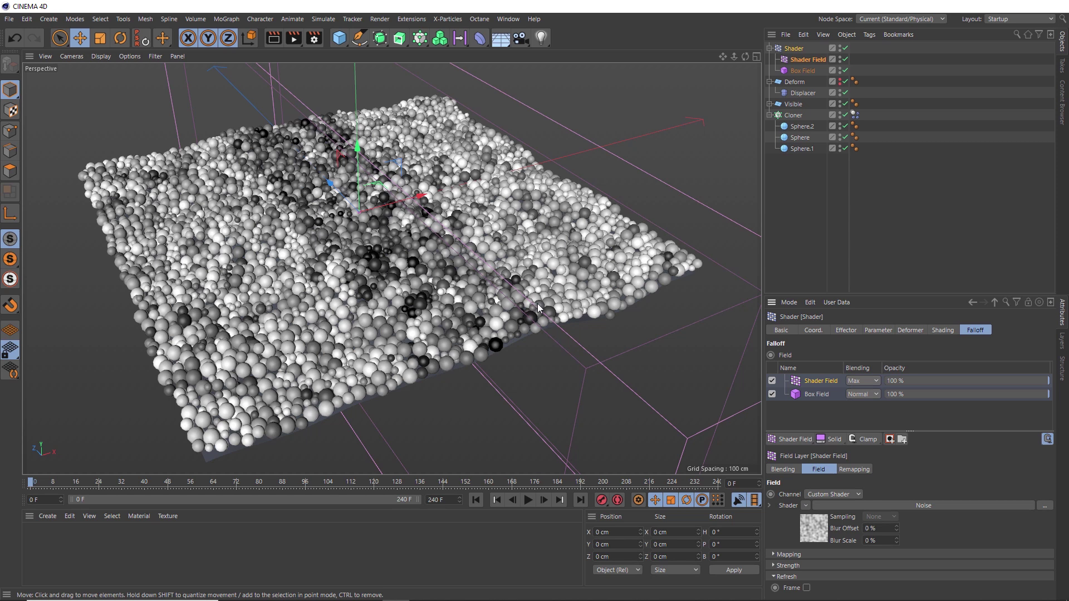
Step: Move the Box Field past the surface's negative X edge to about -197 cm and keyframe its X position at frame 0
click(799, 71)
mouse_move(363, 210)
mouse_down()
mouse_move(223, 256)
mouse_move(592, 192)
mouse_move(385, 214)
mouse_move(396, 211)
mouse_move(64, 299)
mouse_up()
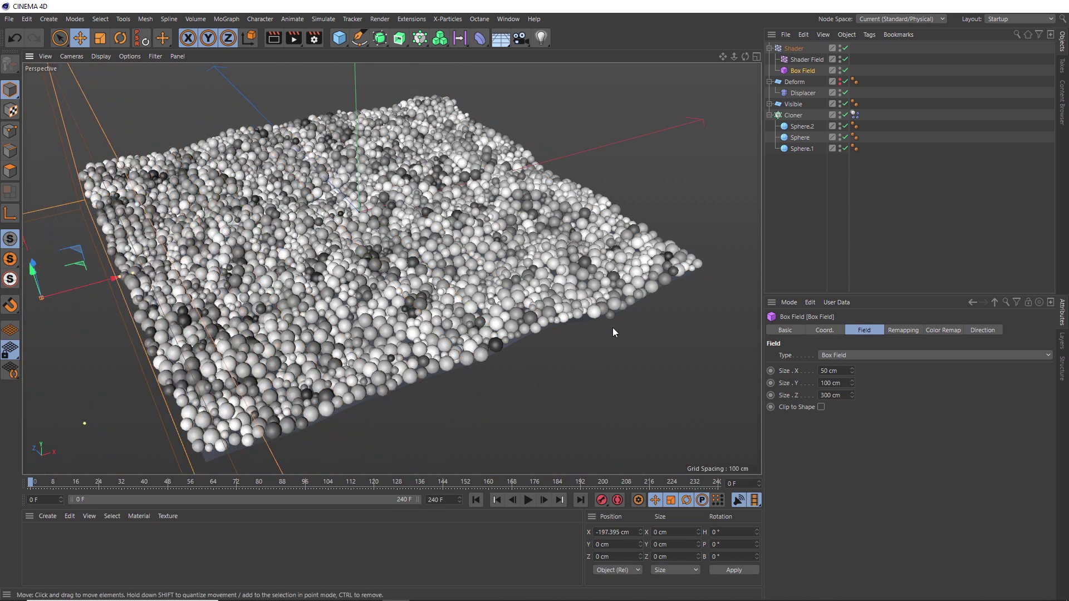
click(824, 330)
click(772, 356)
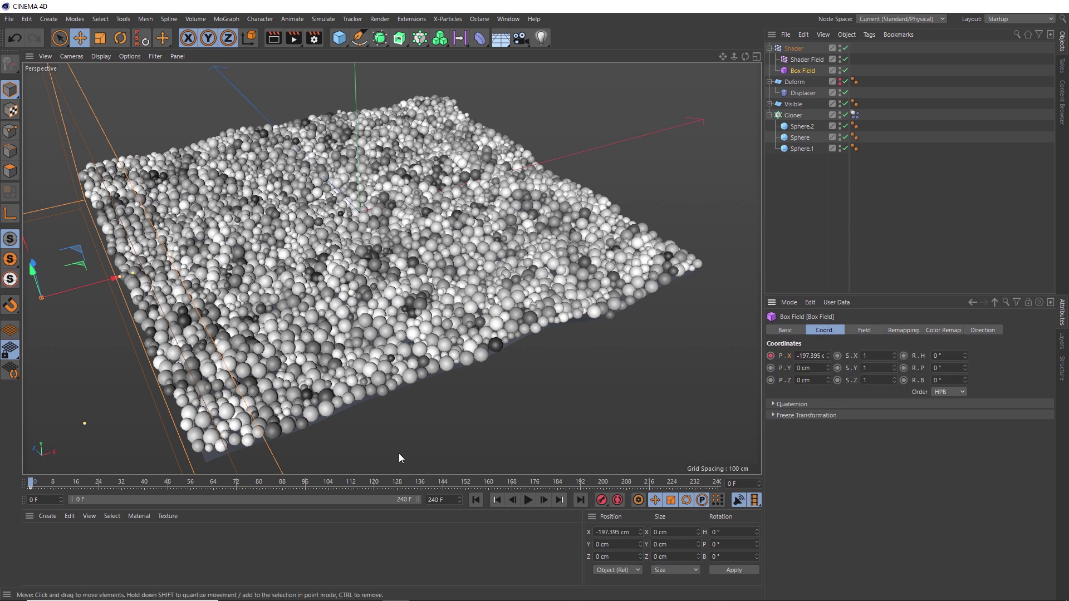
Step: At frame 48, move the Box Field across the surface to about 201 cm in X and keyframe its X position
click(168, 482)
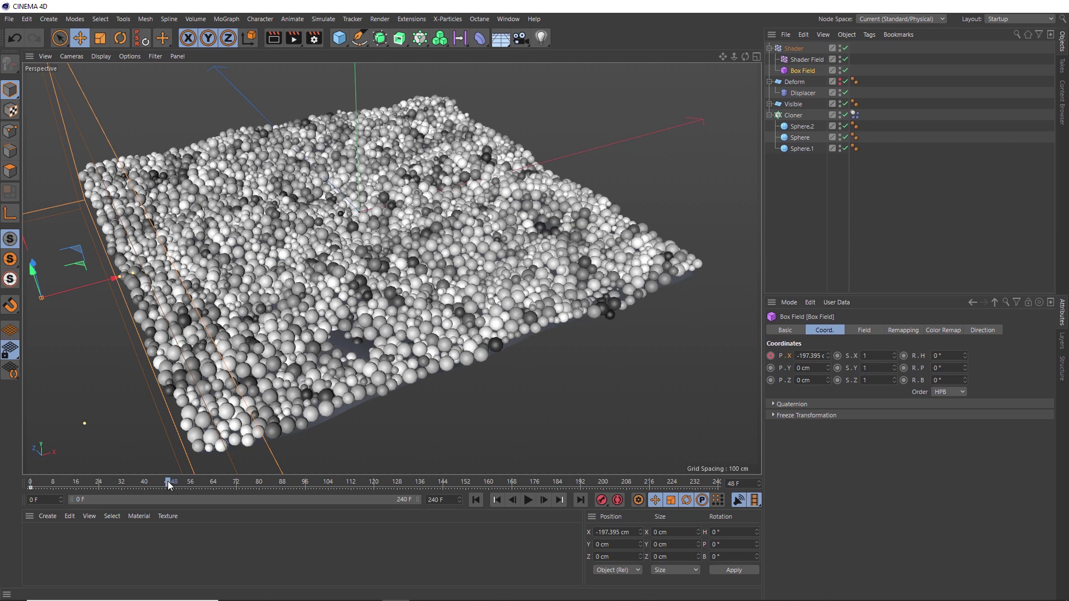
drag(69, 290, 623, 179)
click(770, 356)
Step: Play the Box Field animation from the first frame to check how it sweeps across the spheres
click(476, 500)
click(526, 500)
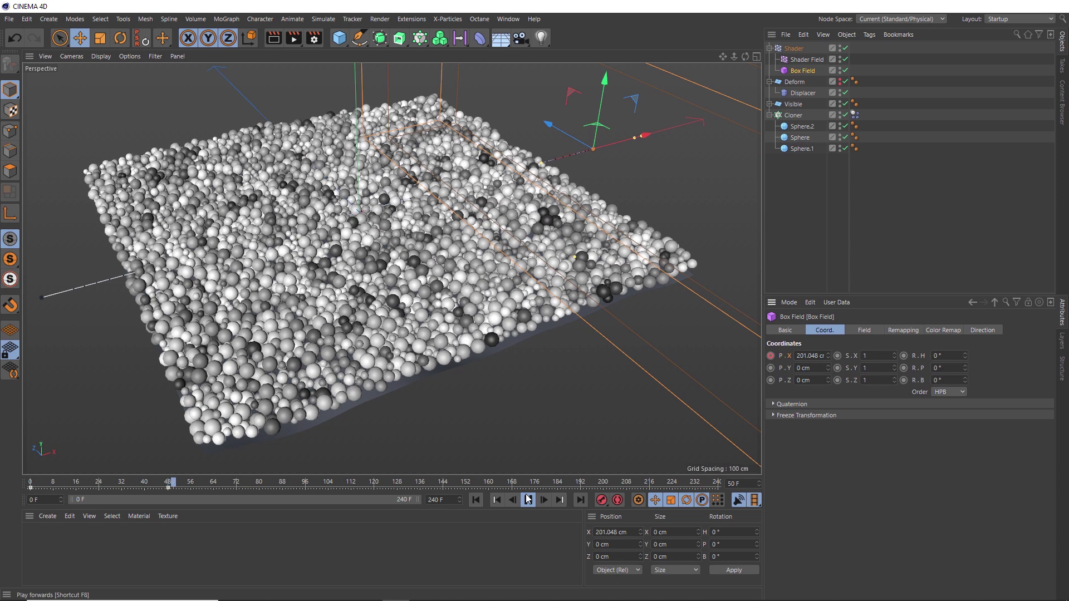
key(space)
Step: Show the F-curve of the Box Field's X position and set both of its keyframes to linear interpolation
right_click(790, 358)
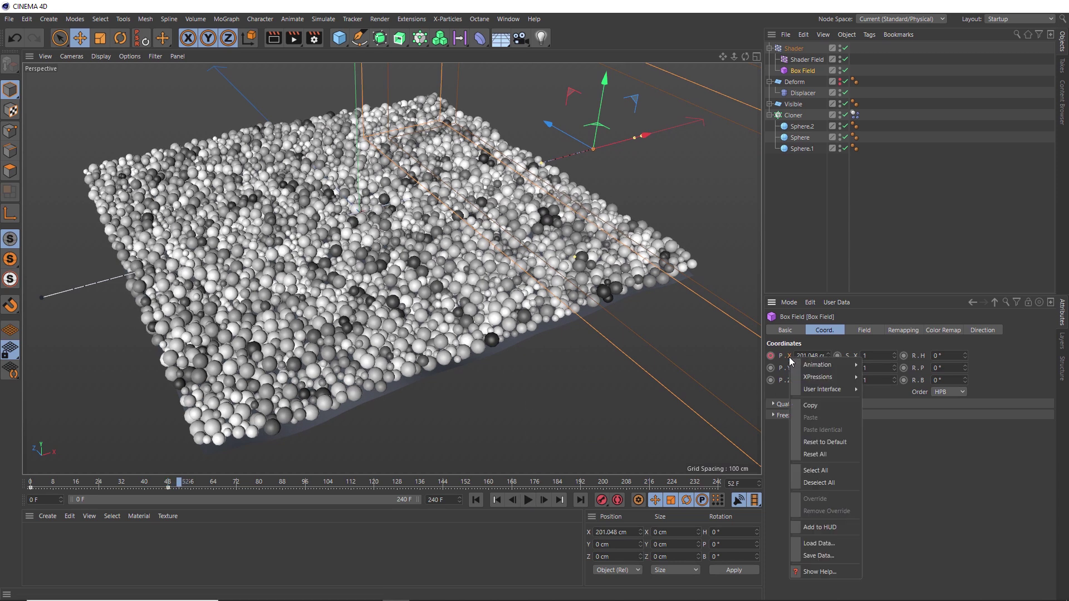
mouse_move(810, 364)
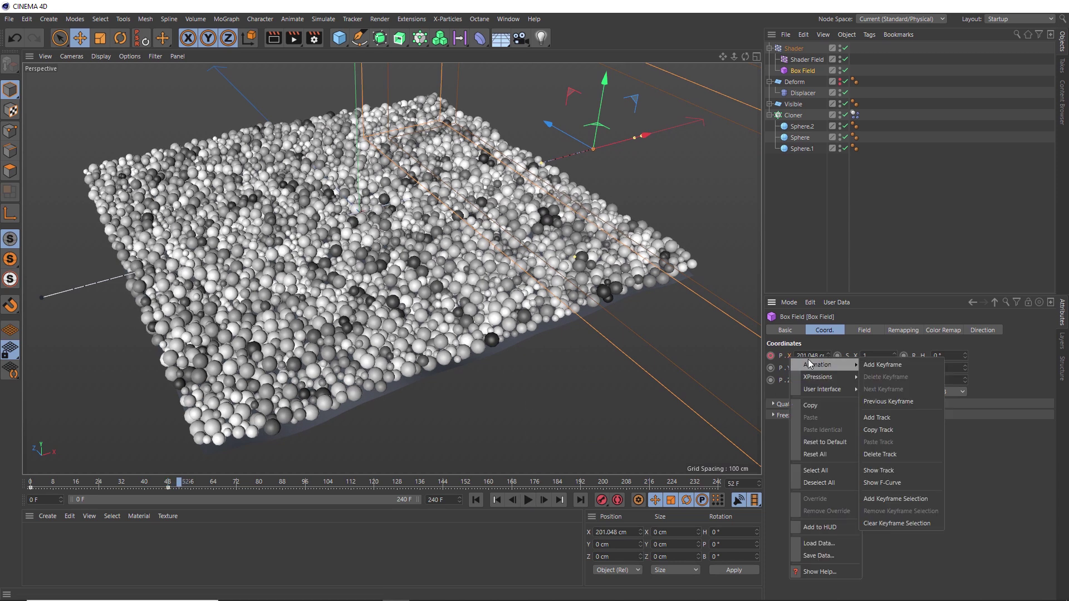
click(889, 484)
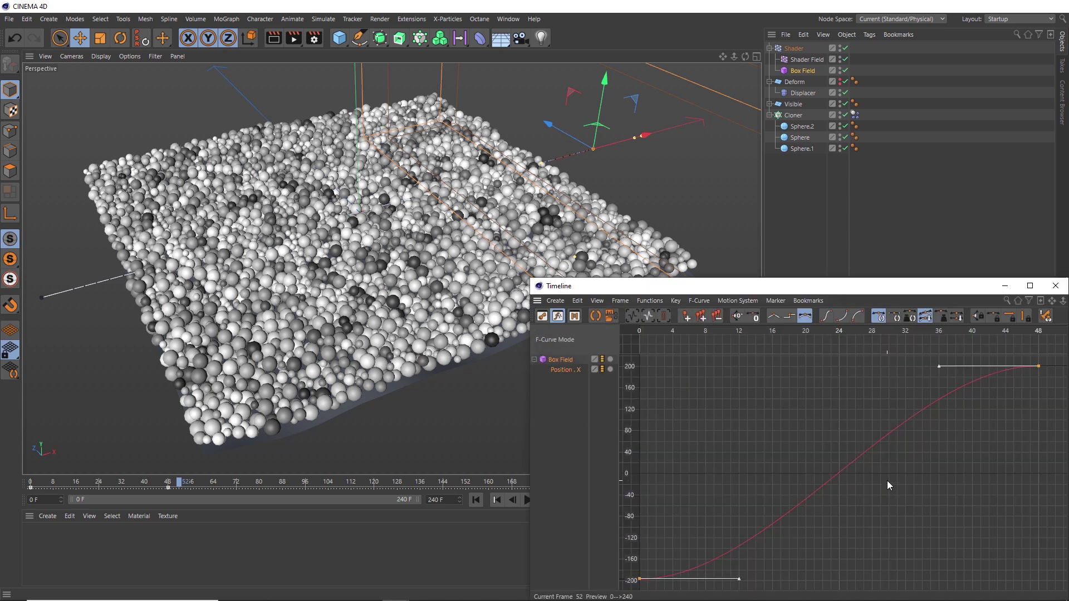
drag(789, 290, 431, 151)
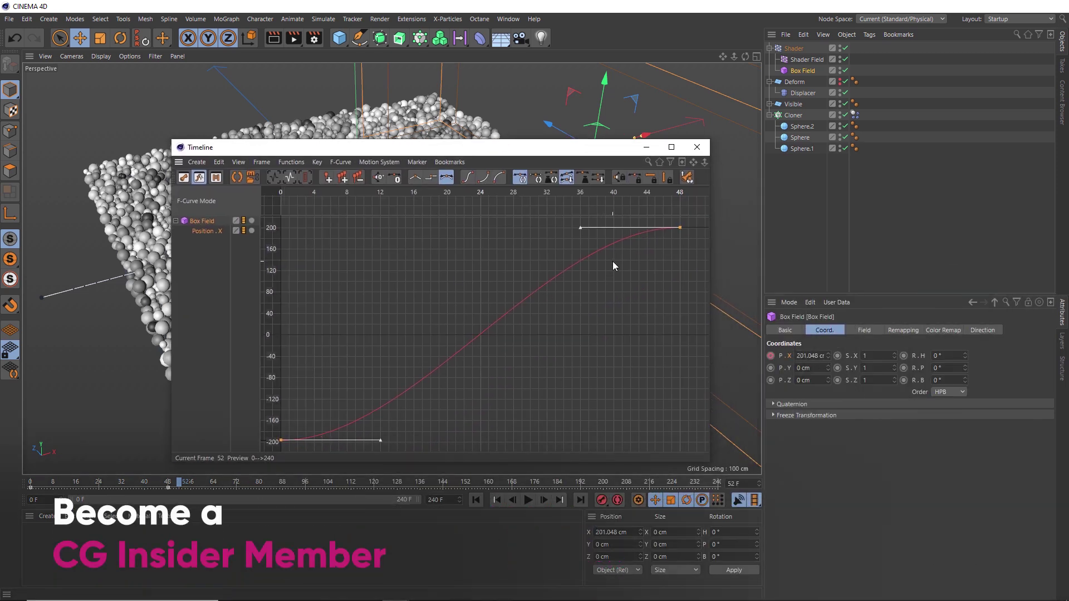
key(ctrl+a)
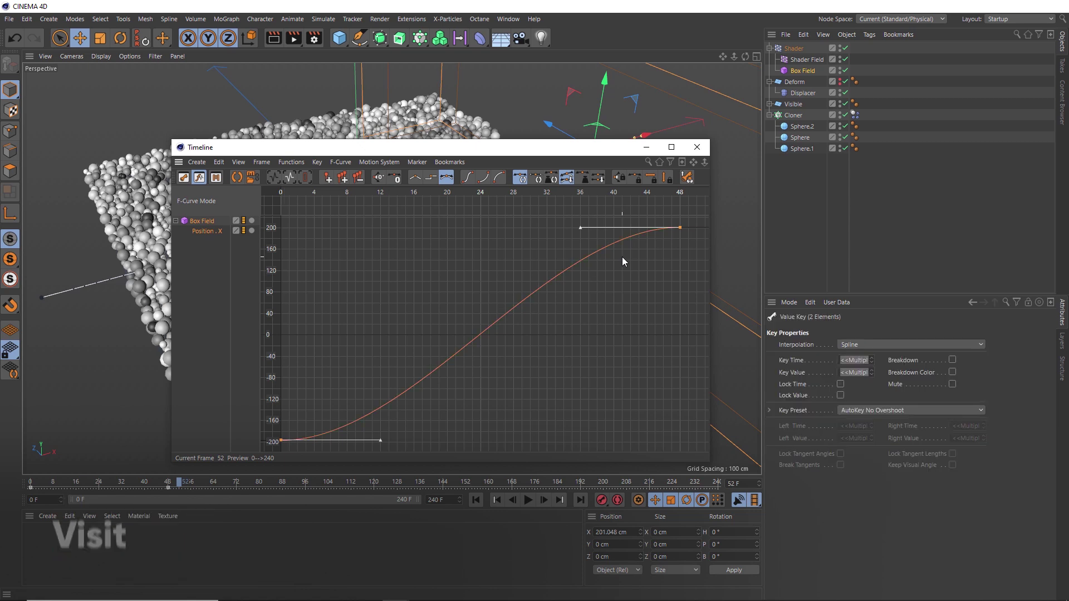
click(414, 177)
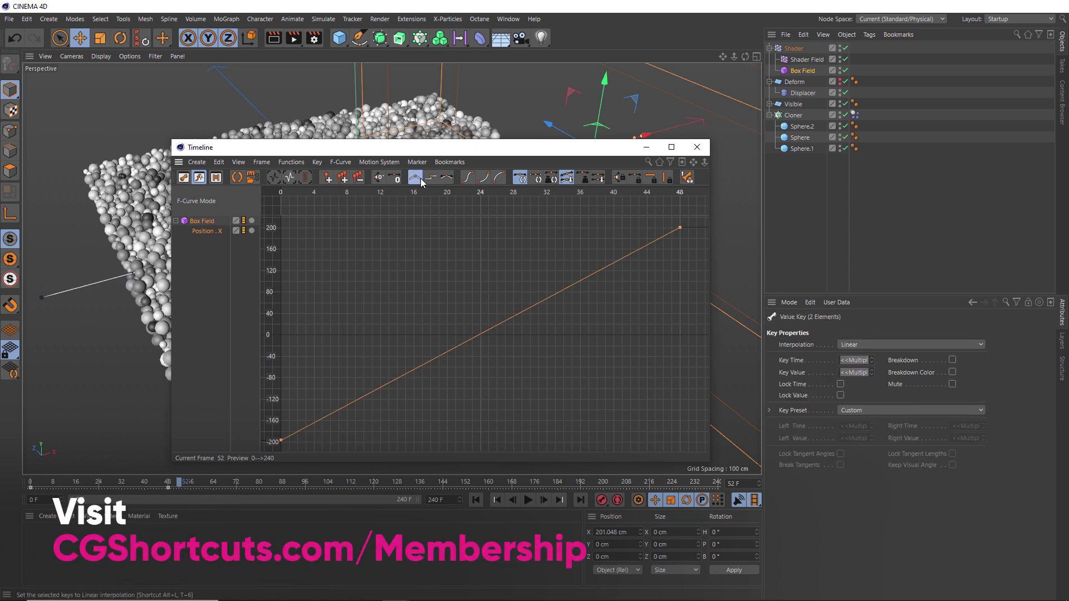
Step: Make the Position X track repeat 10 times after its last keyframe, close the Timeline and play the looping animation
click(207, 232)
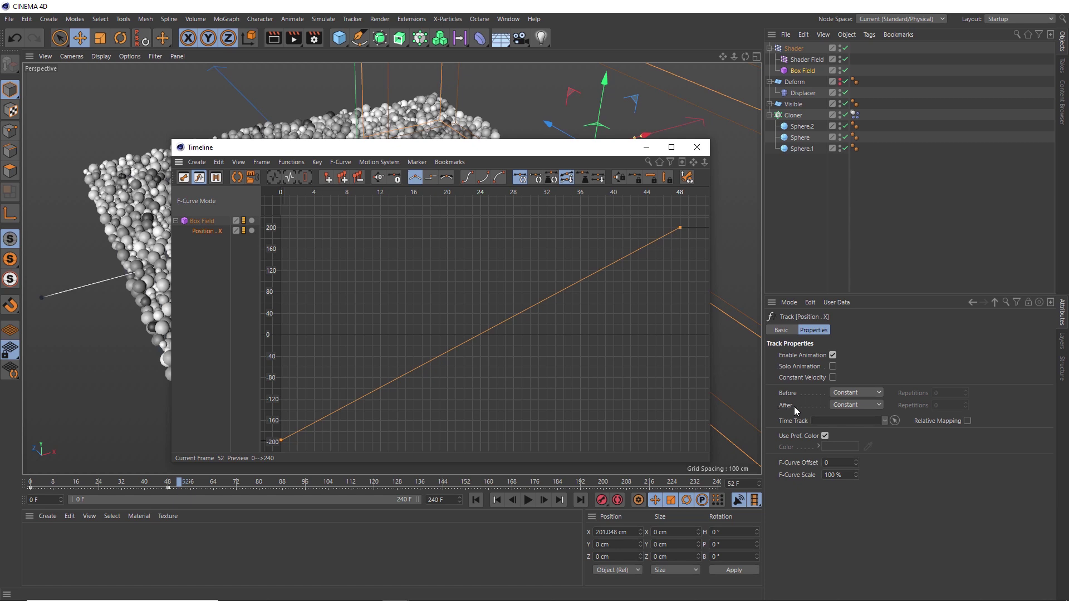
click(830, 404)
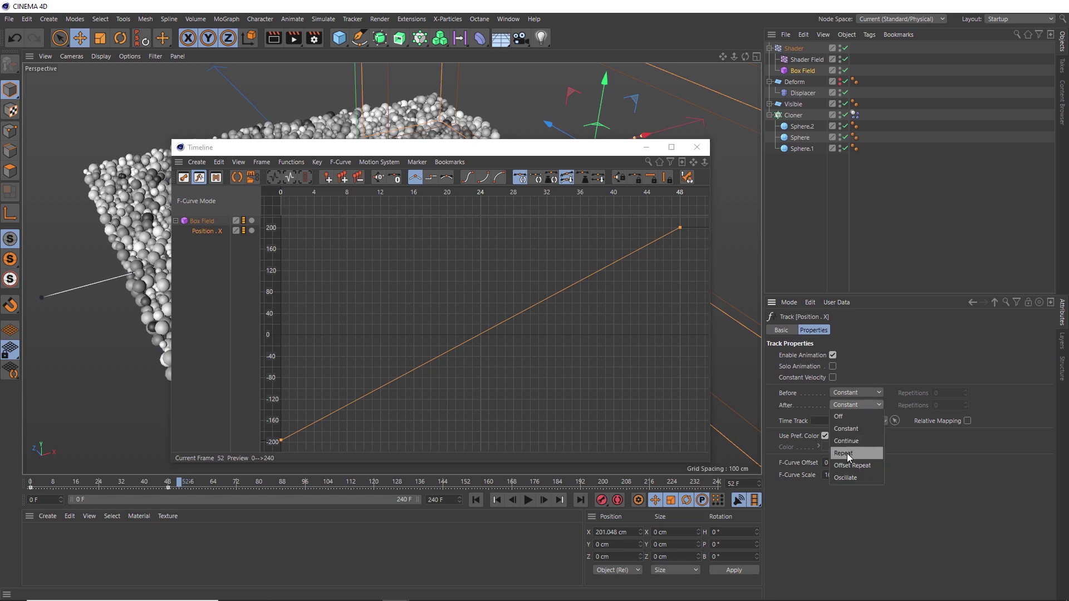
click(846, 453)
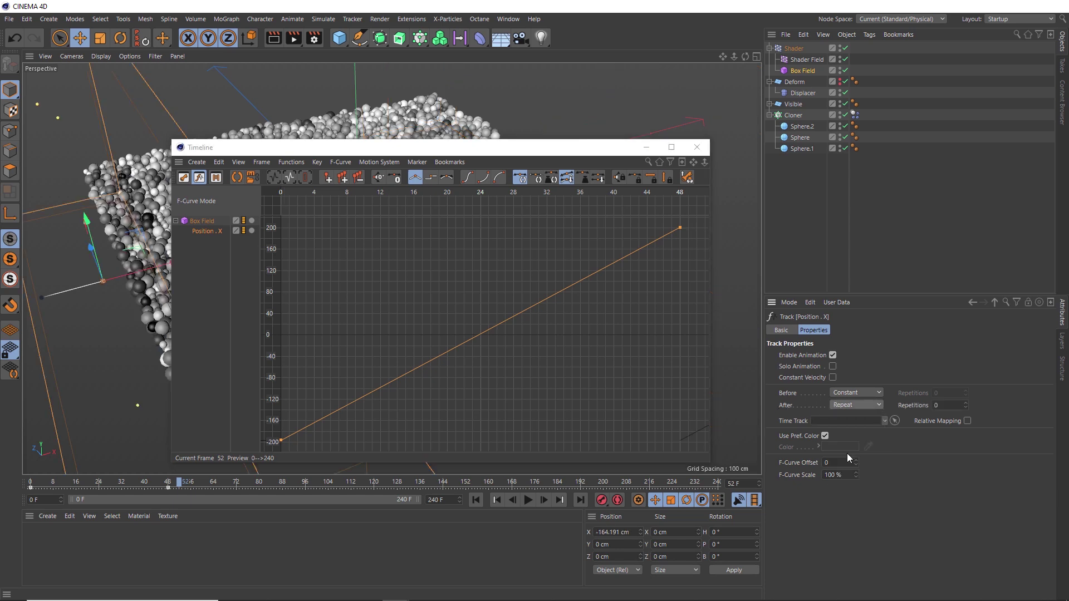
click(945, 405)
click(696, 147)
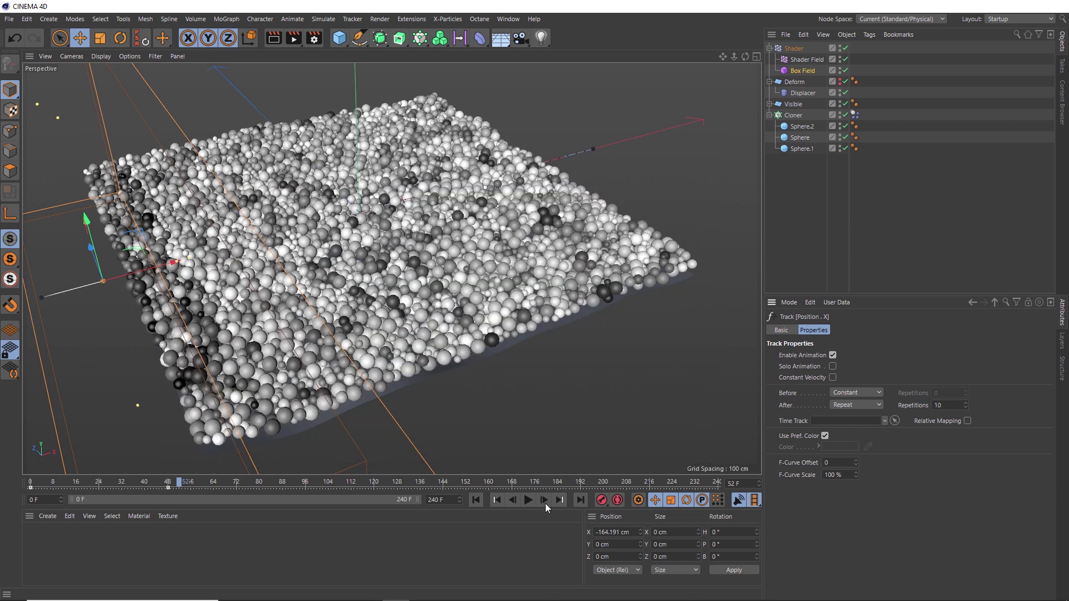
click(533, 502)
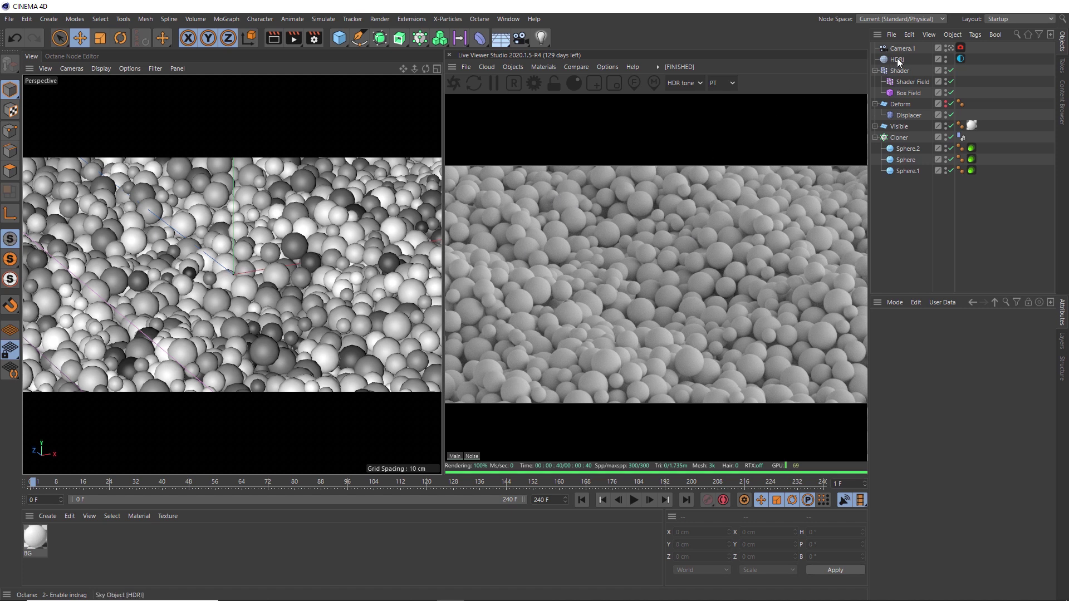
Step: Examine the HDRI sky's environment tag settings and the basic properties of the BG material
click(960, 59)
click(959, 59)
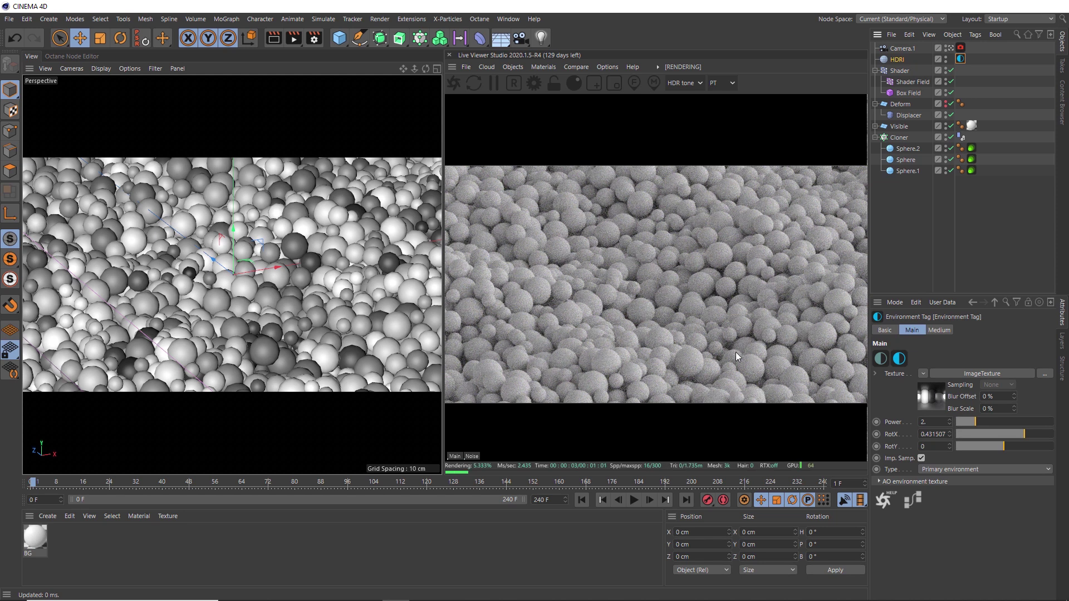
click(43, 533)
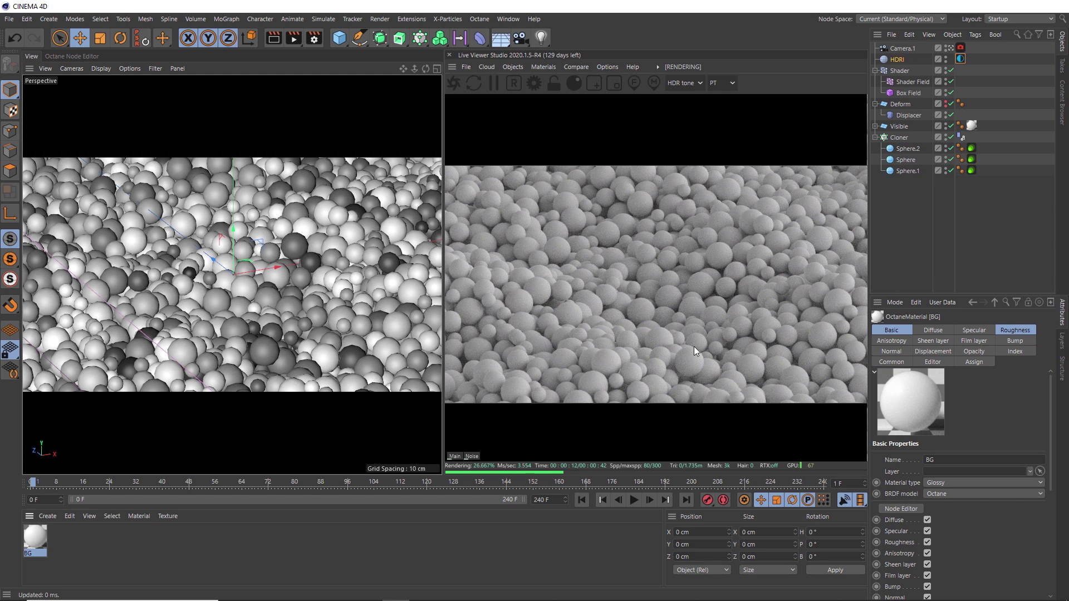
Step: Create an Octane Mix Material, name it MIX and apply it to the Cloner
click(540, 68)
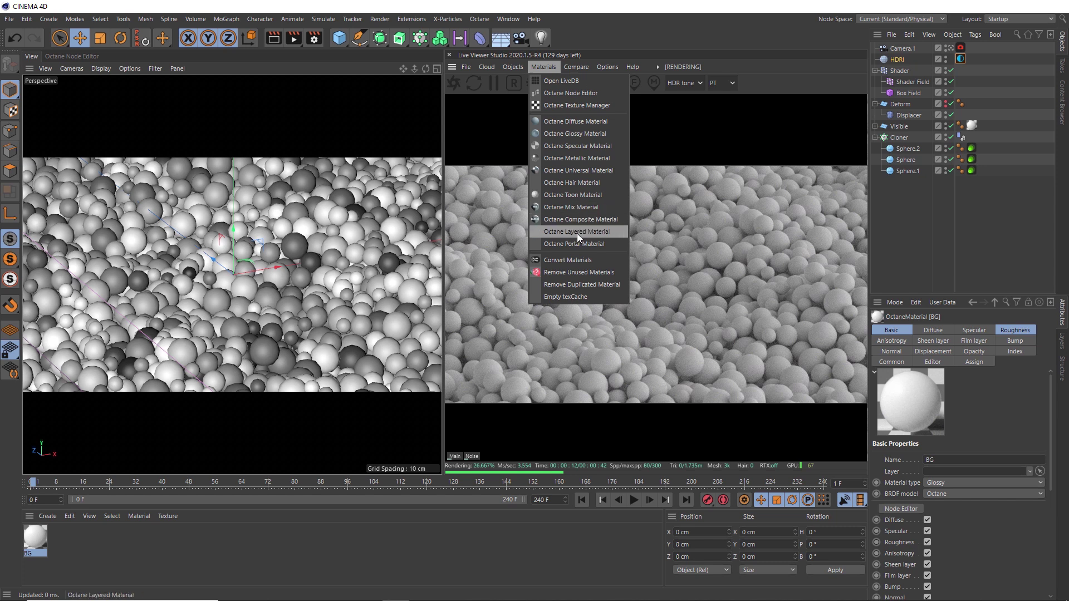
click(580, 205)
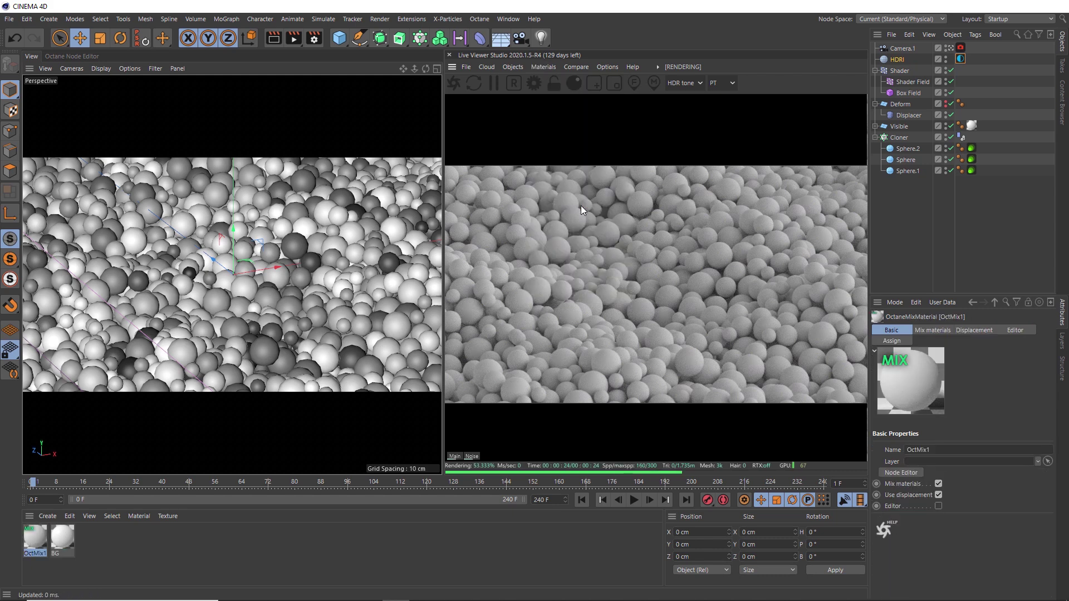
double_click(905, 449)
text(MIX)
key(Return)
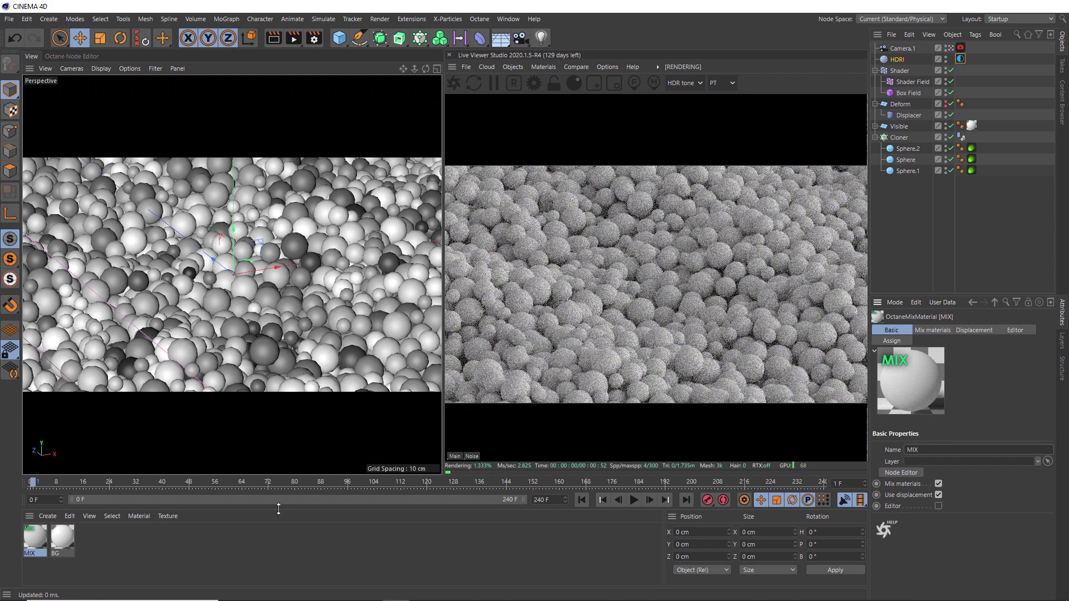
drag(32, 538, 910, 139)
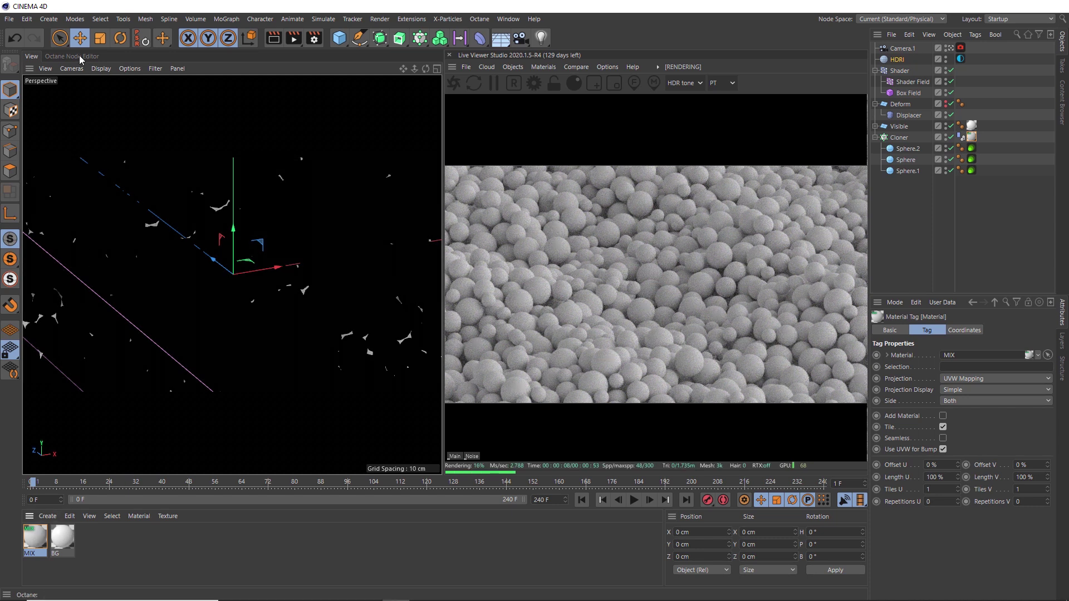
Step: Open the MIX material in the Octane Node Editor and connect a new Octane material to its Material1 input
click(34, 527)
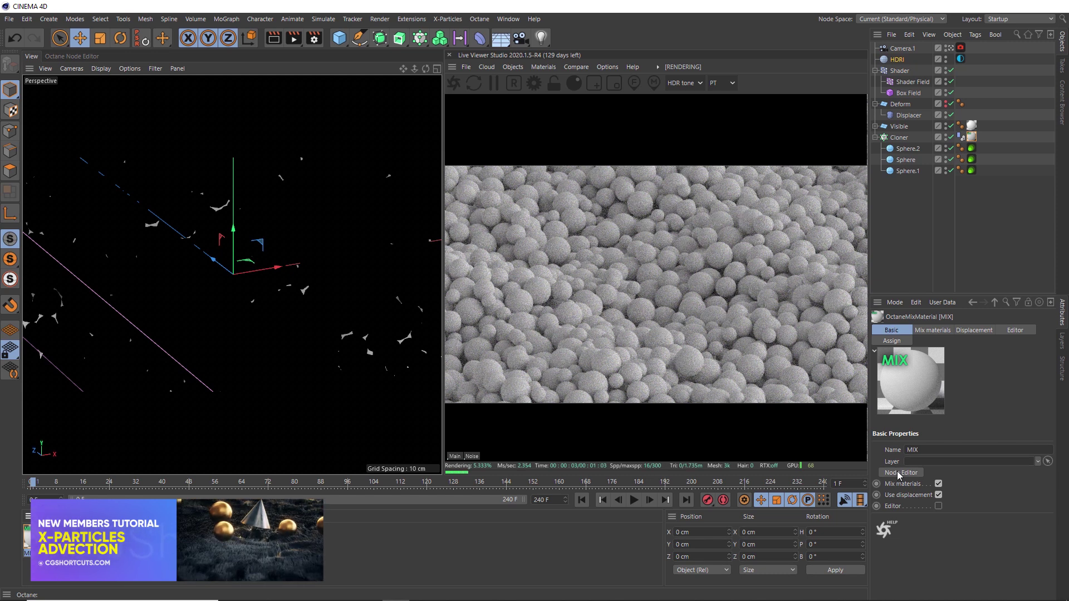
click(899, 473)
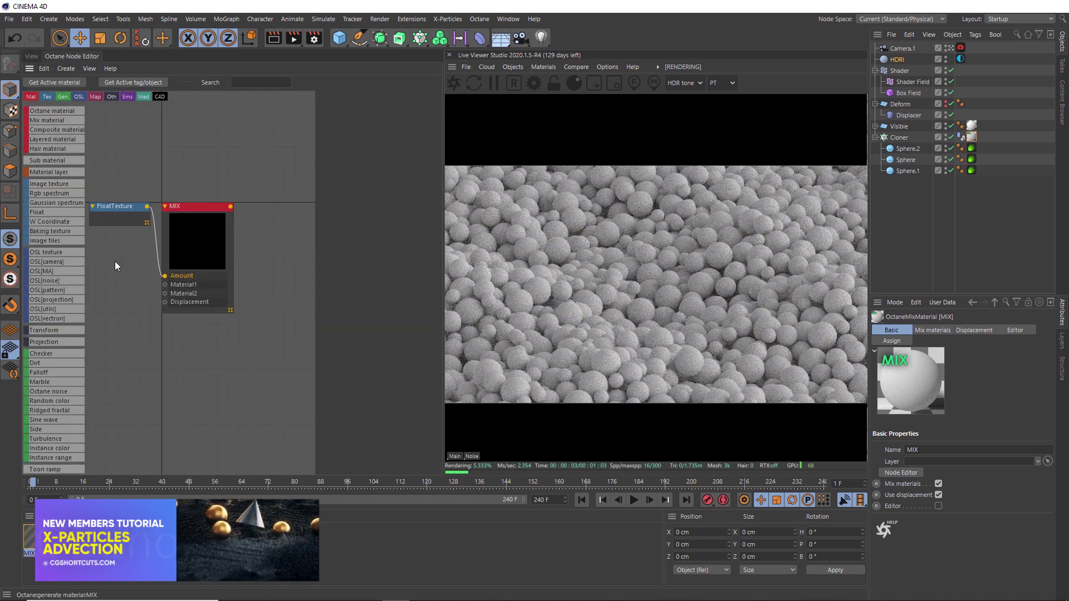
middle_drag(148, 331, 233, 360)
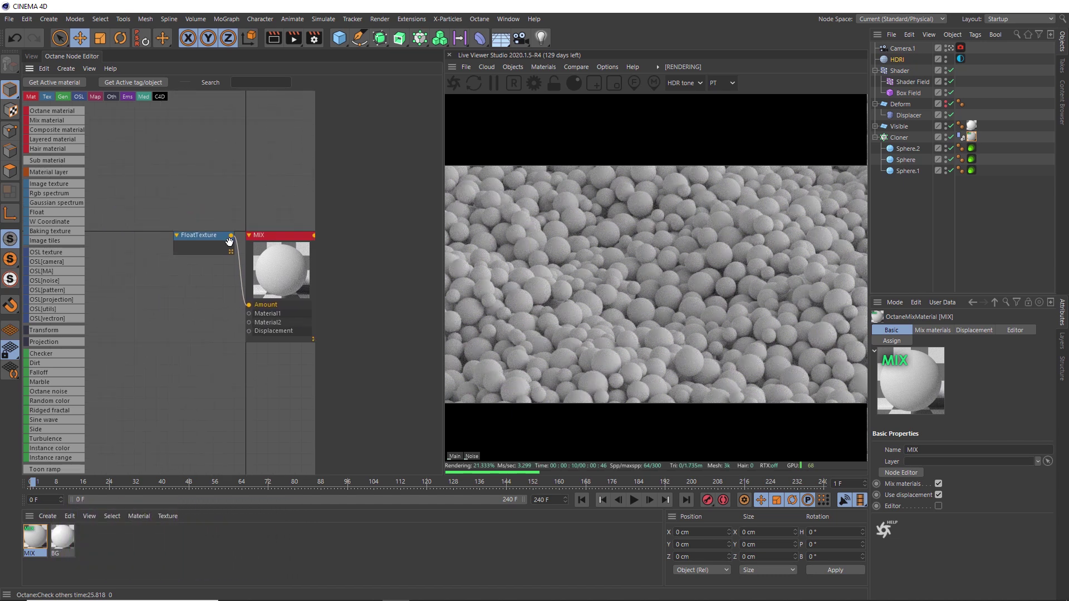
click(185, 251)
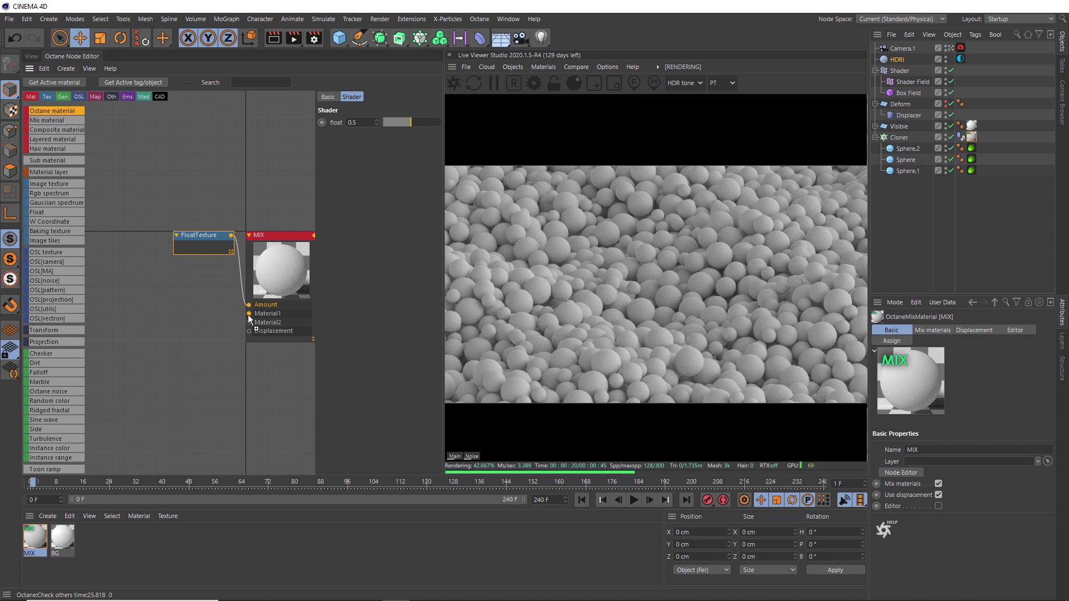
drag(249, 314, 133, 306)
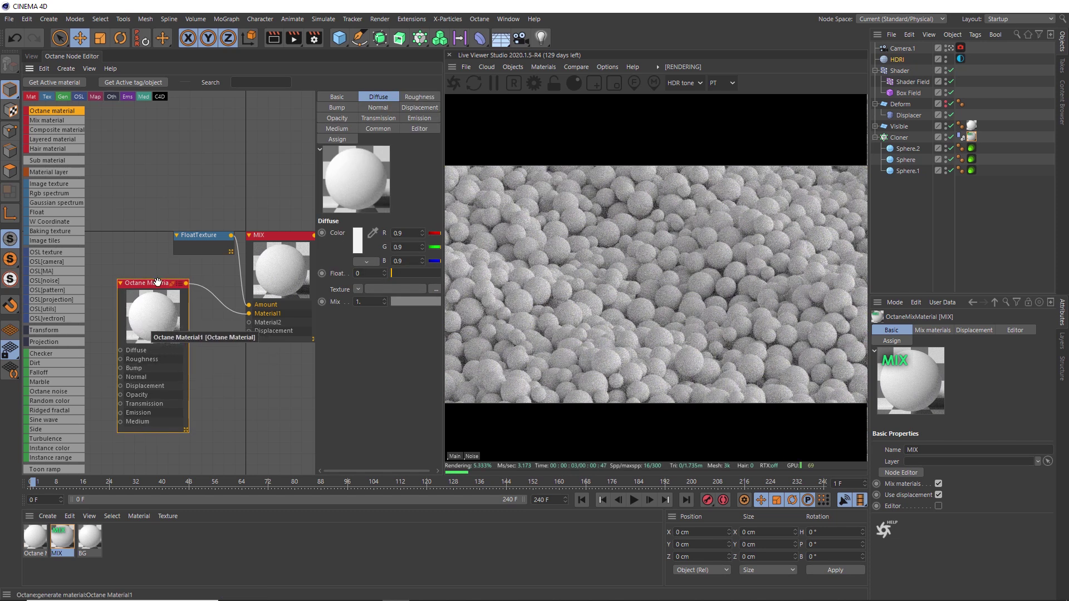
Step: Move the FloatTexture node clear of the MIX node and set its float value to 1
drag(184, 235, 155, 226)
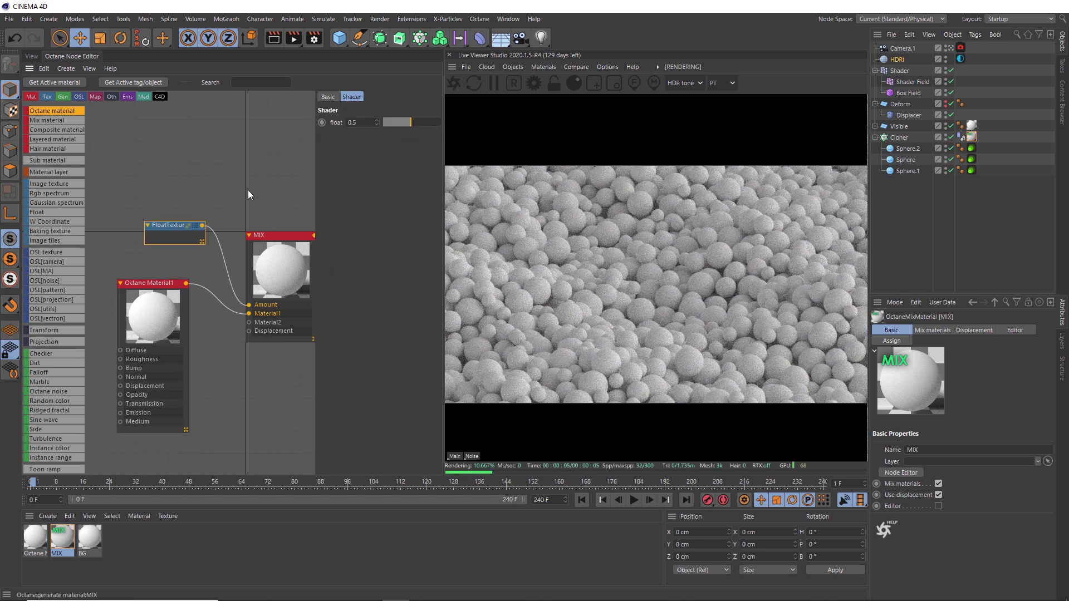
double_click(357, 122)
text(1)
key(Return)
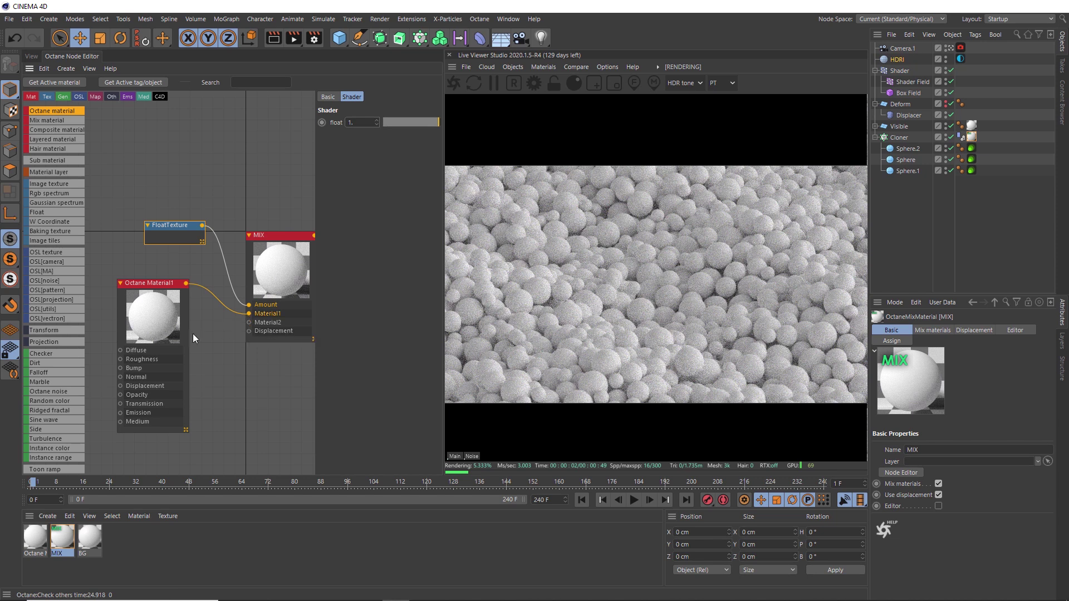
Step: Change the new Octane material feeding Material1 to the Glossy type and set its index to 1.68
click(165, 324)
drag(313, 341, 286, 350)
scroll(225, 362, down, 3)
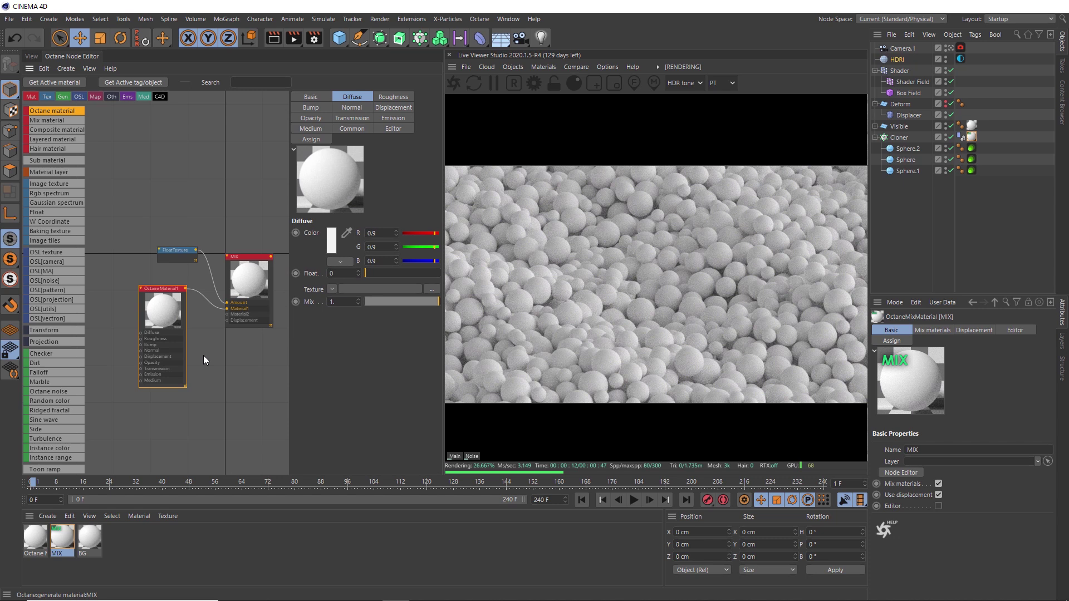
click(311, 100)
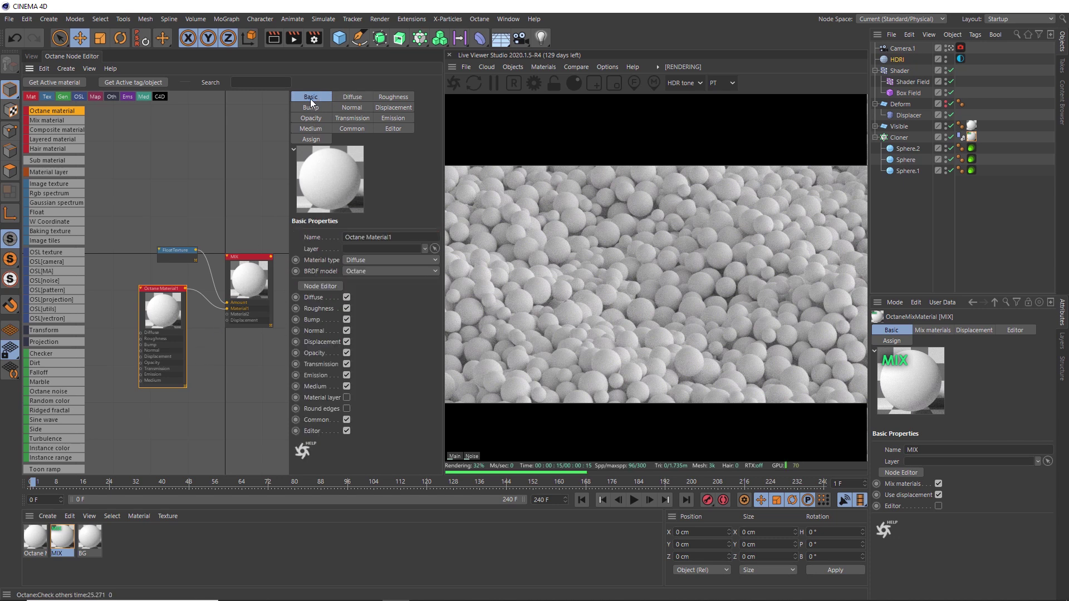
click(355, 258)
click(356, 284)
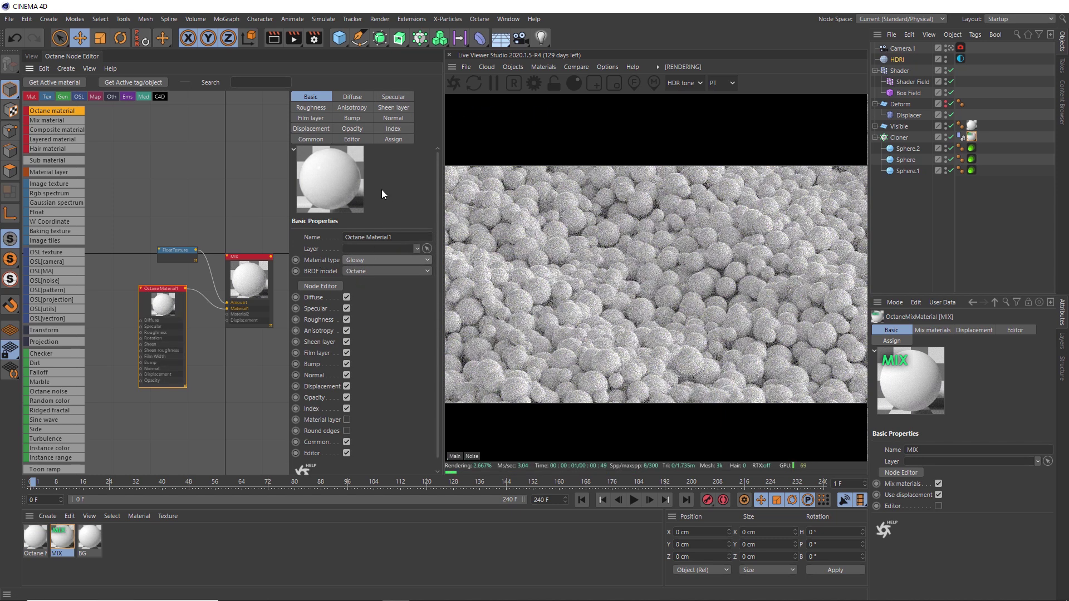
click(394, 130)
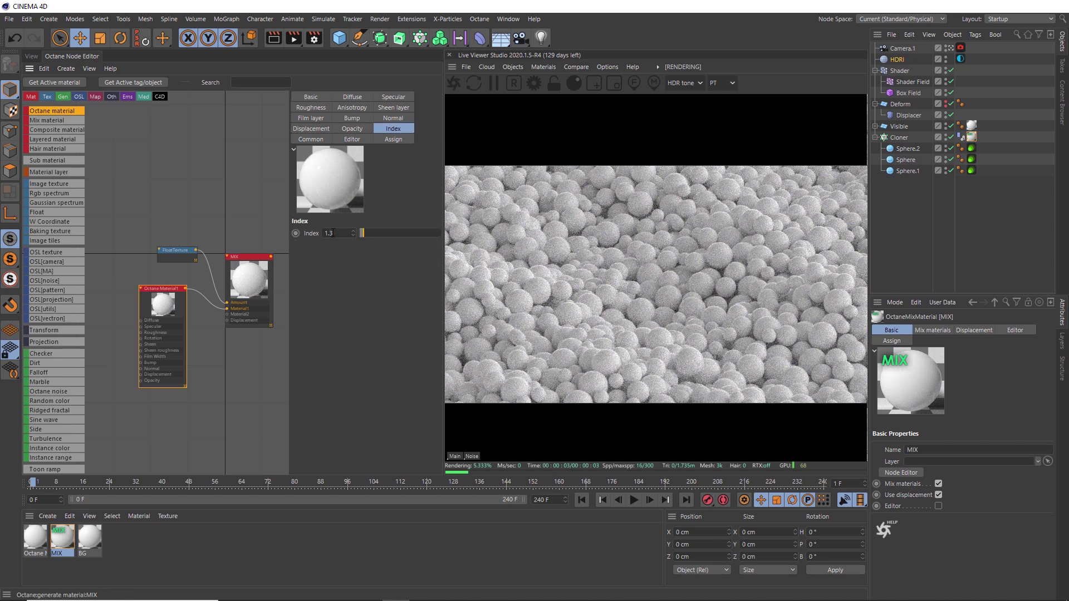
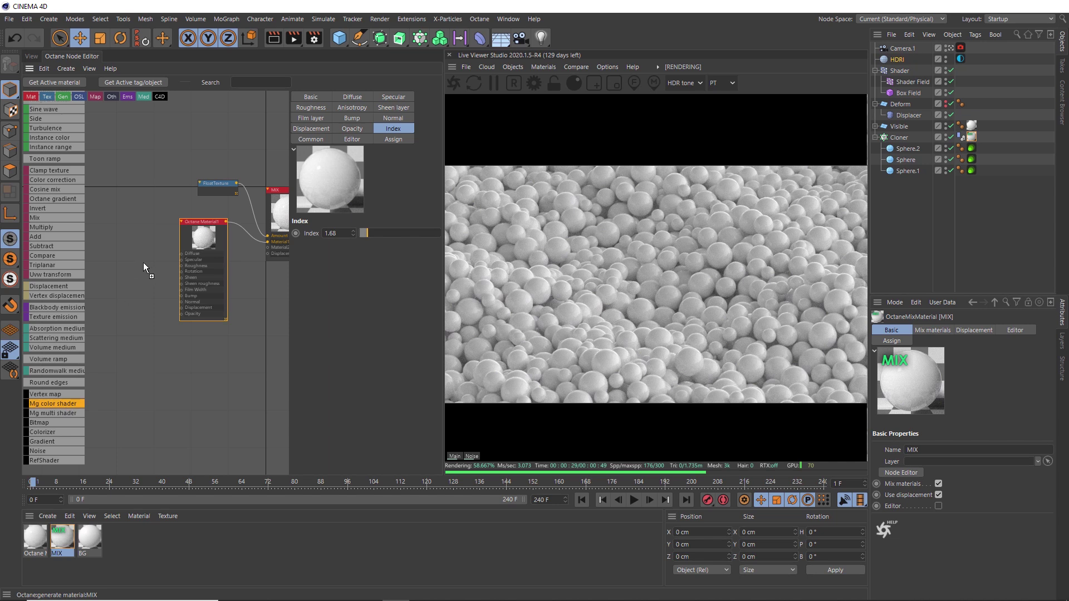
Step: Connect an Mg color shader to the glossy material's Diffuse input and compare the render with the viewport's sphere colors
drag(180, 252, 181, 253)
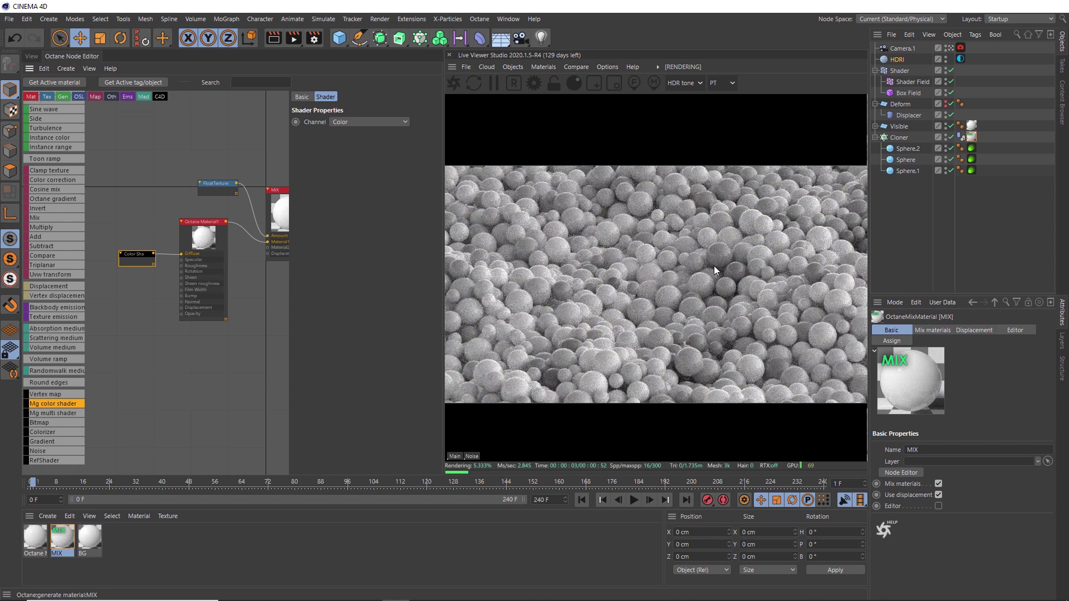
click(32, 57)
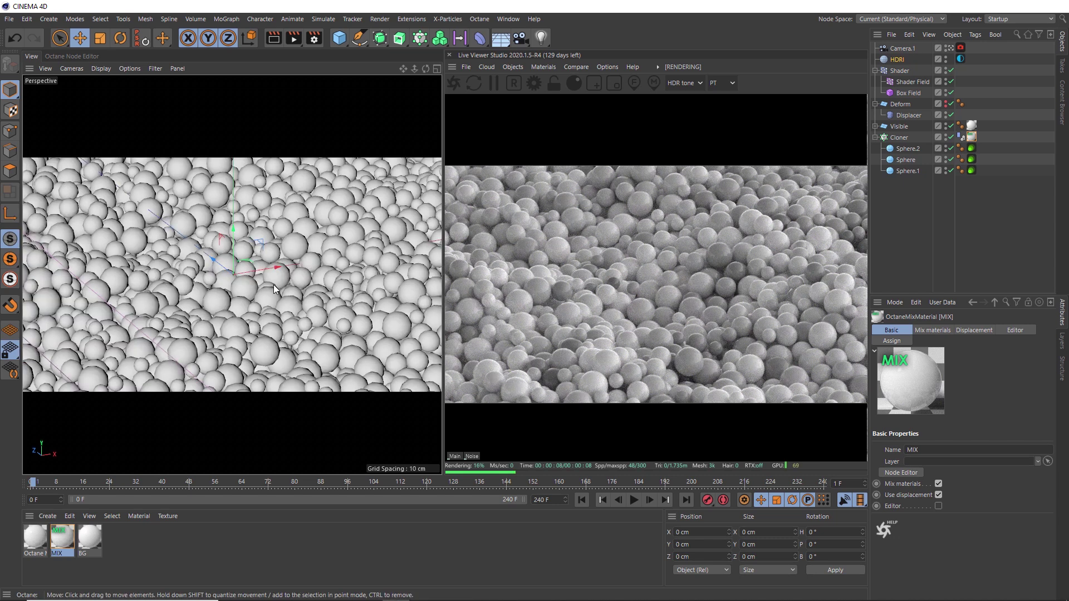
click(82, 57)
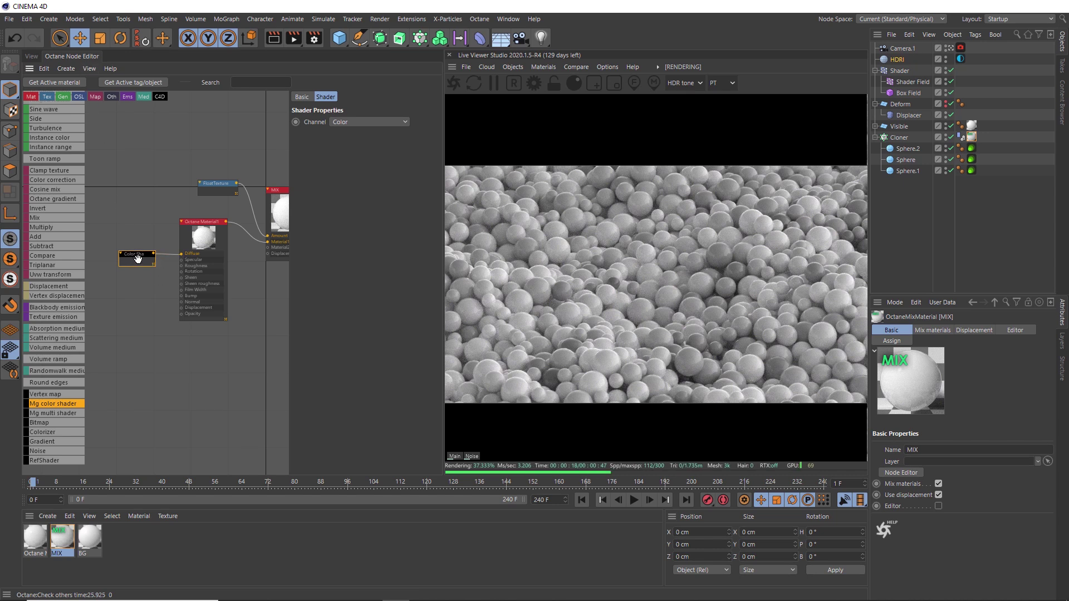
Step: Insert an Octane gradient node between the Color Shader and the material's Diffuse input and show its settings
drag(137, 260, 102, 257)
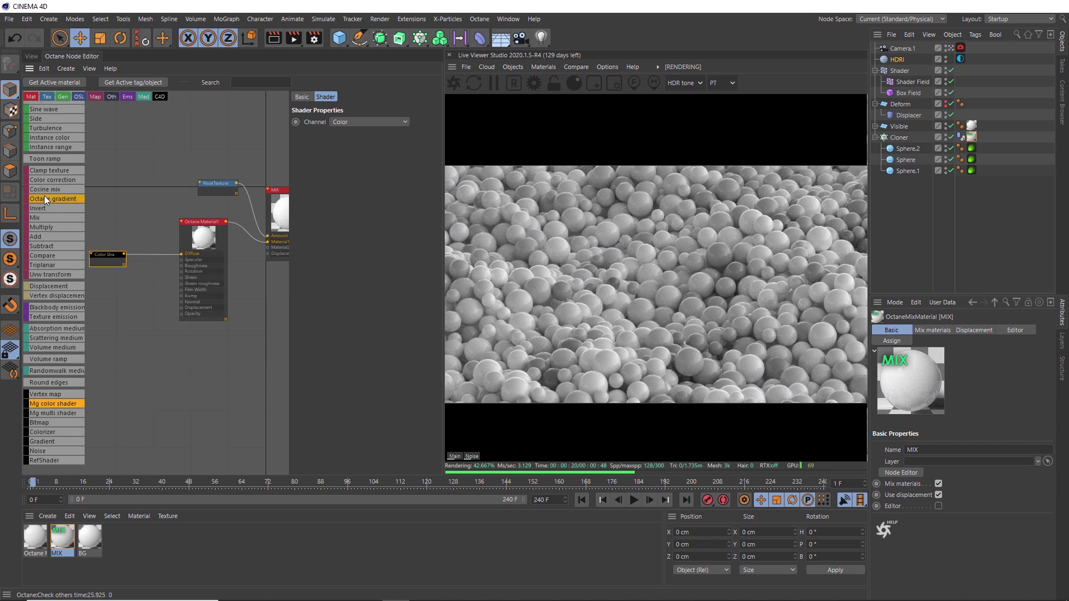
drag(56, 197, 147, 253)
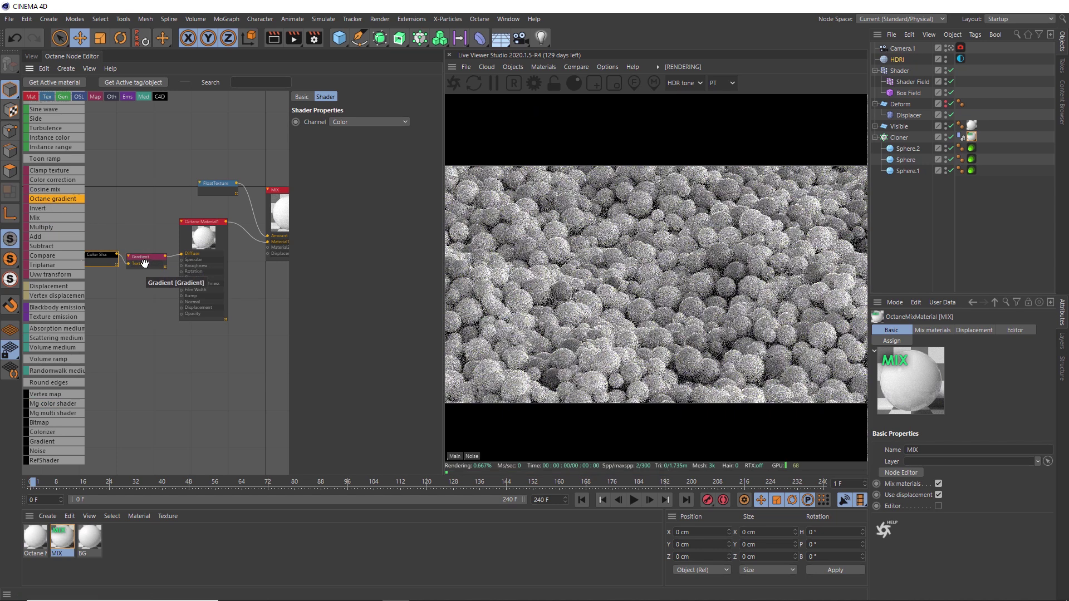
click(143, 259)
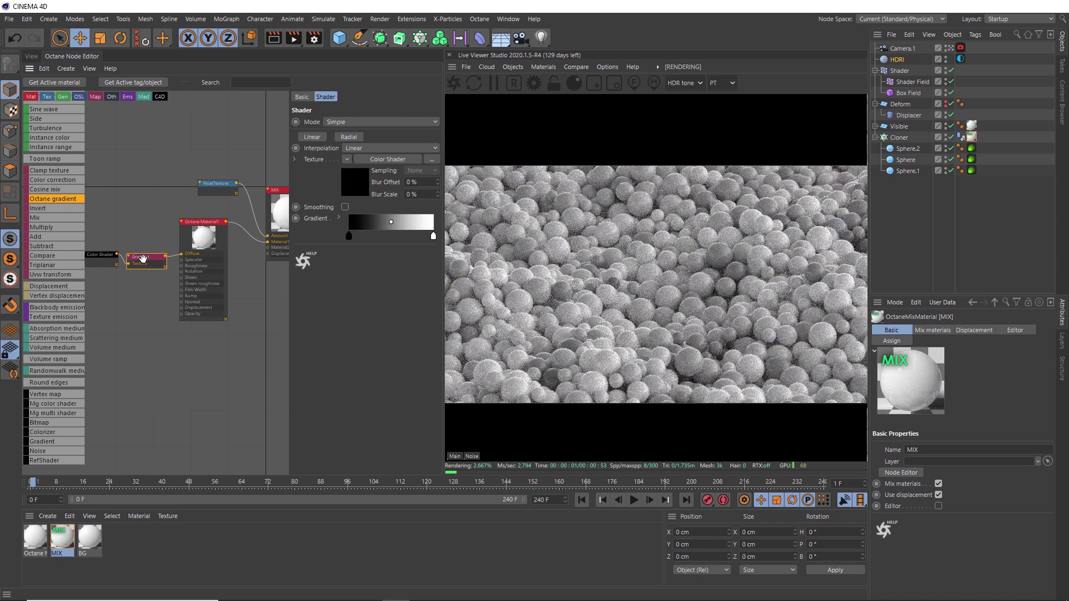
Step: Recolor the gradient's starting black knot to a bright blue with hue 210° and saturation 74%
double_click(349, 237)
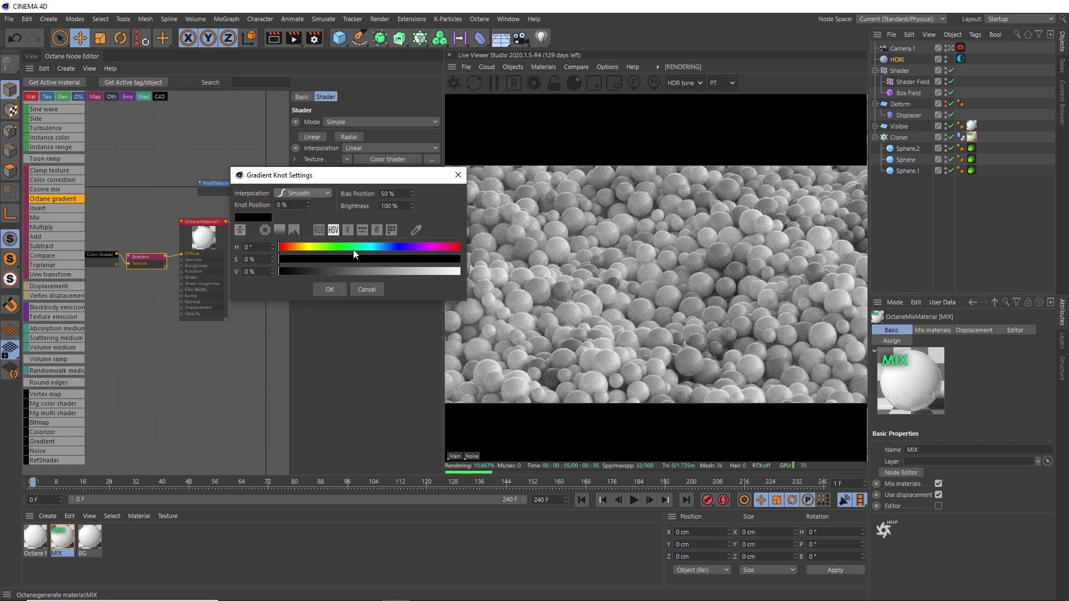
click(385, 247)
click(413, 259)
click(459, 272)
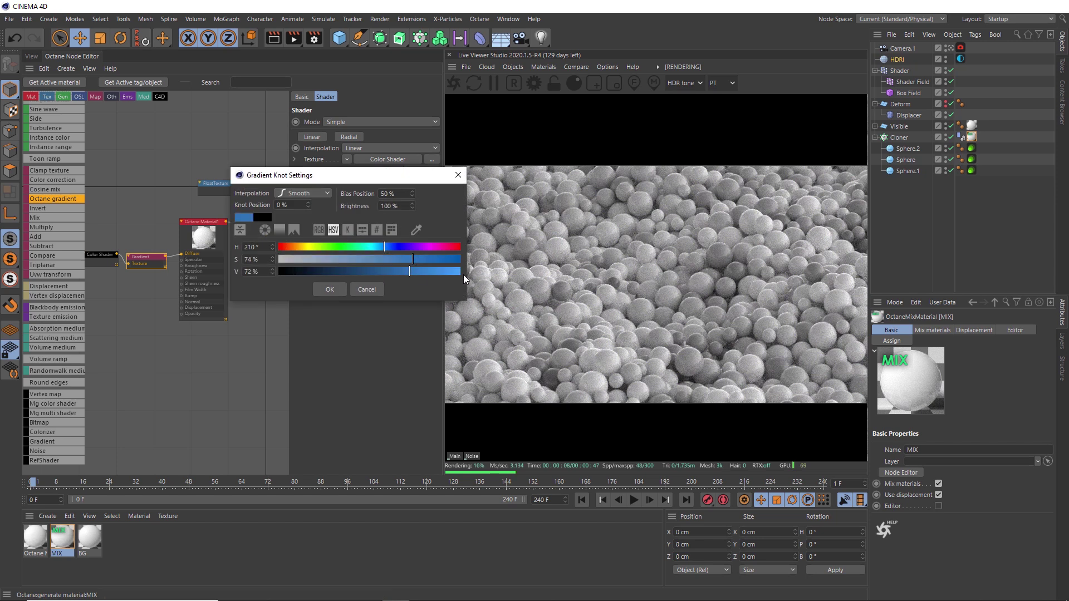
click(328, 289)
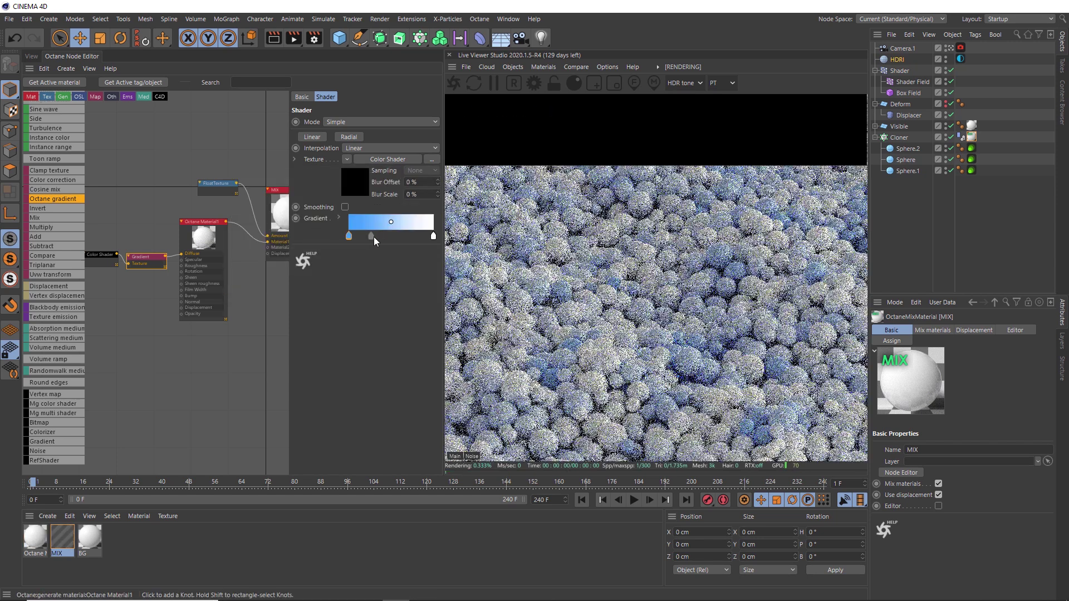
Step: Add a cyan knot near the middle of the gradient and recolor the end knot to pale yellow, hue 50° and saturation 43%
double_click(387, 236)
drag(411, 251, 405, 250)
click(368, 292)
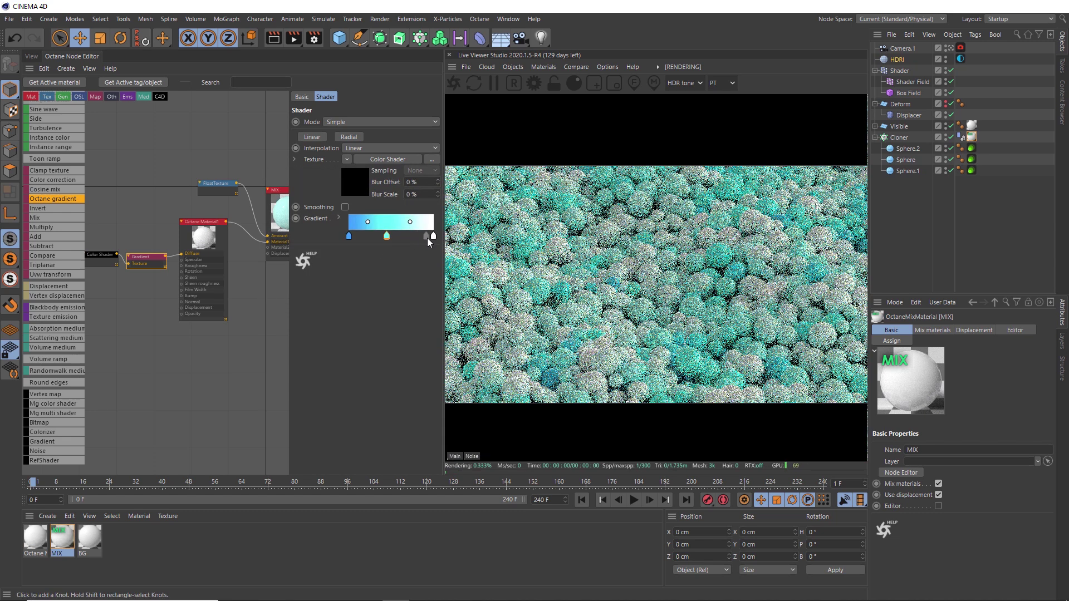
double_click(435, 239)
mouse_move(449, 250)
mouse_down()
mouse_move(388, 250)
mouse_move(441, 261)
mouse_up()
click(415, 291)
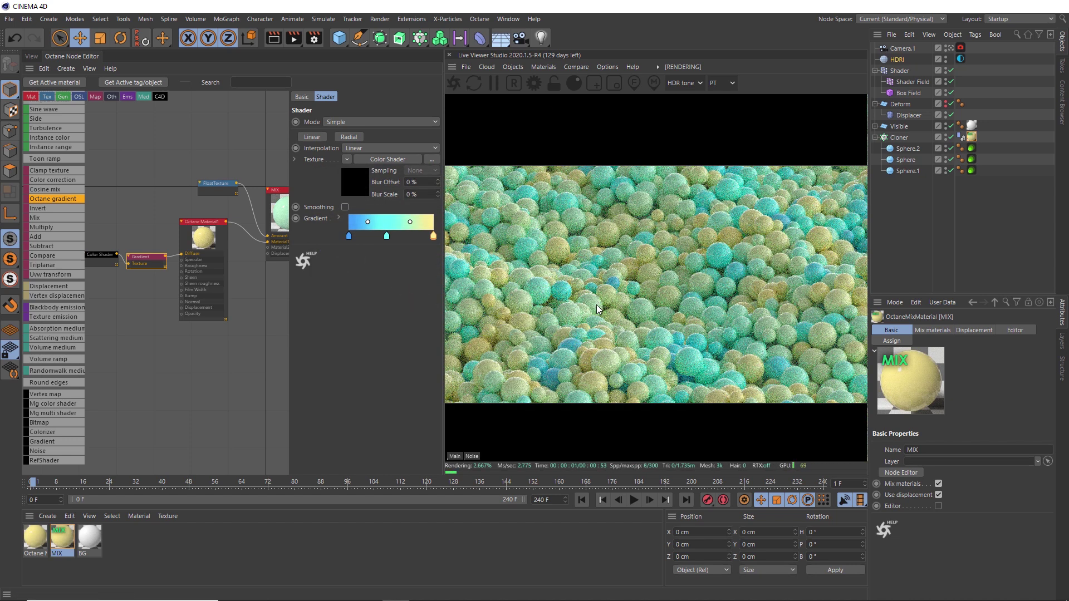
Step: Expand the gradient's options and load the saved Sphere_glow gradient preset with black, red, orange, cyan and white knots
click(338, 218)
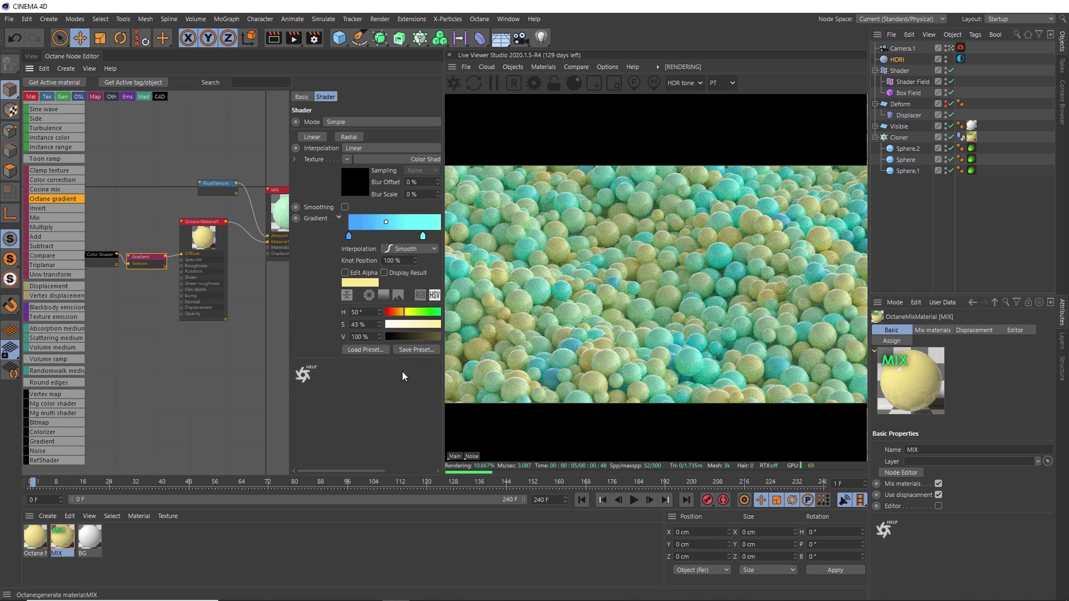
click(374, 350)
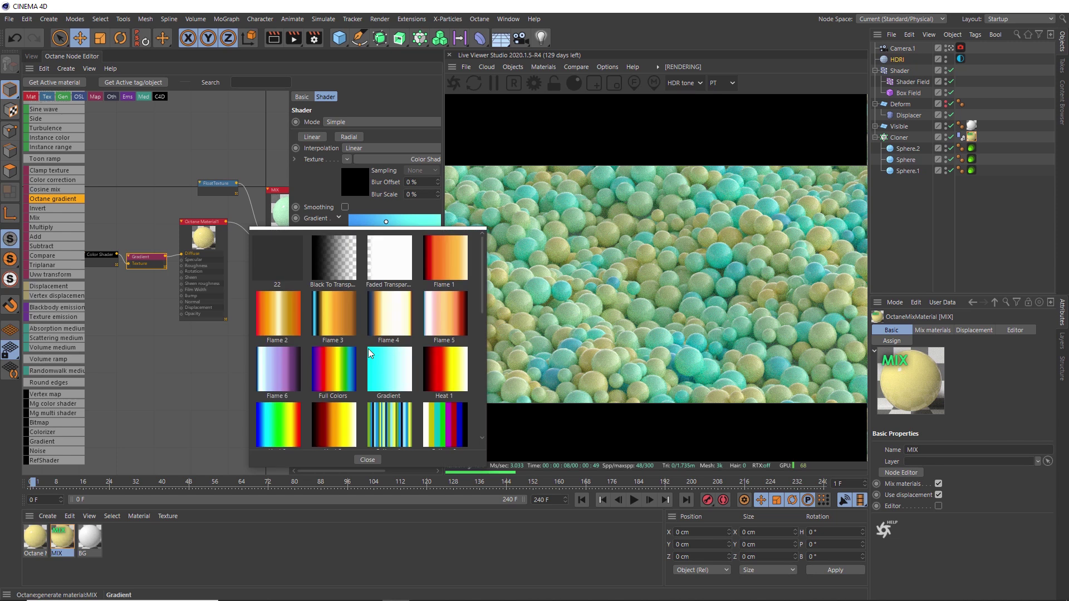
scroll(381, 306, down, 5)
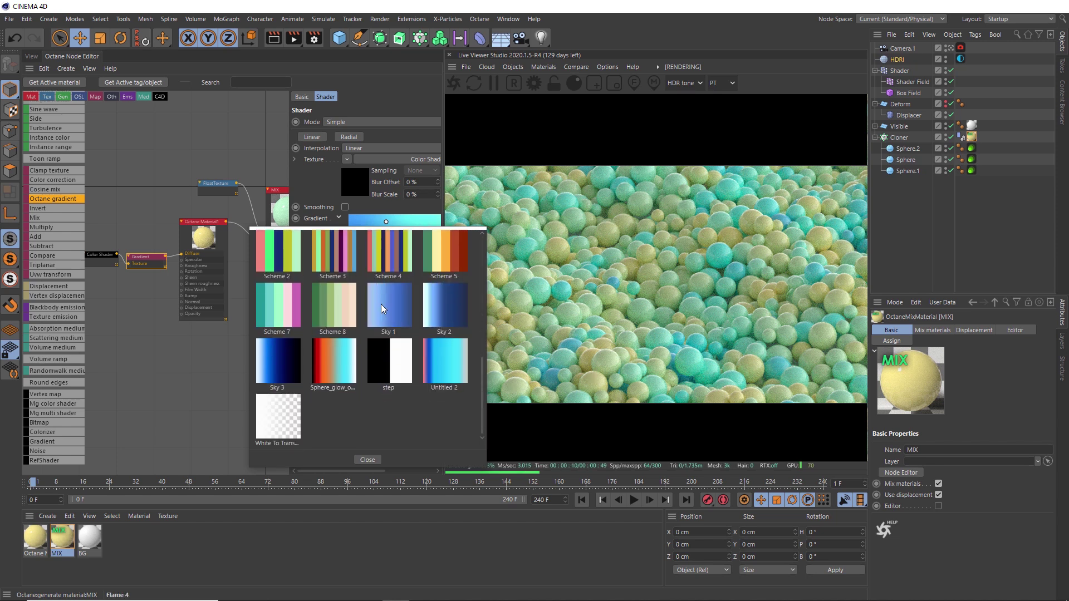
click(342, 366)
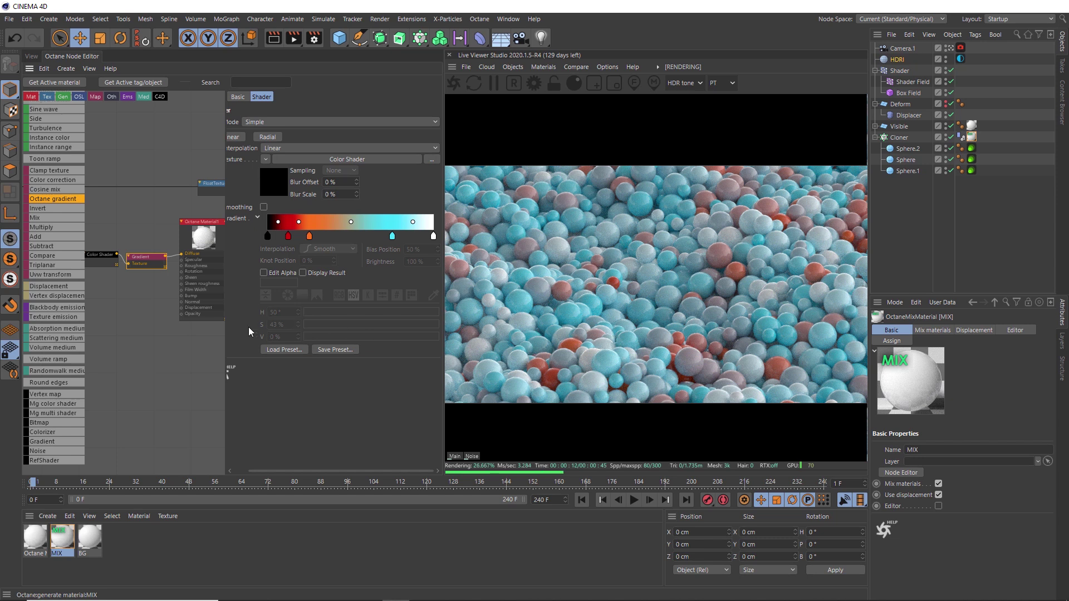
Step: Add a second Octane material to the MIX node's Material2 input and set the FloatTexture's float value to 0
scroll(240, 270, up, 2)
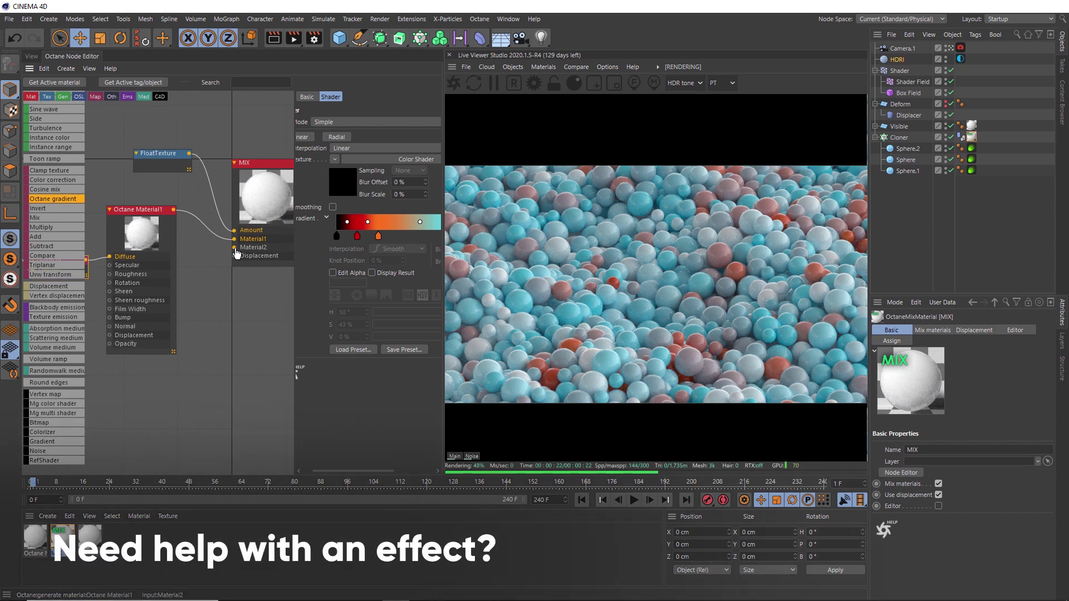
scroll(53, 160, up, 5)
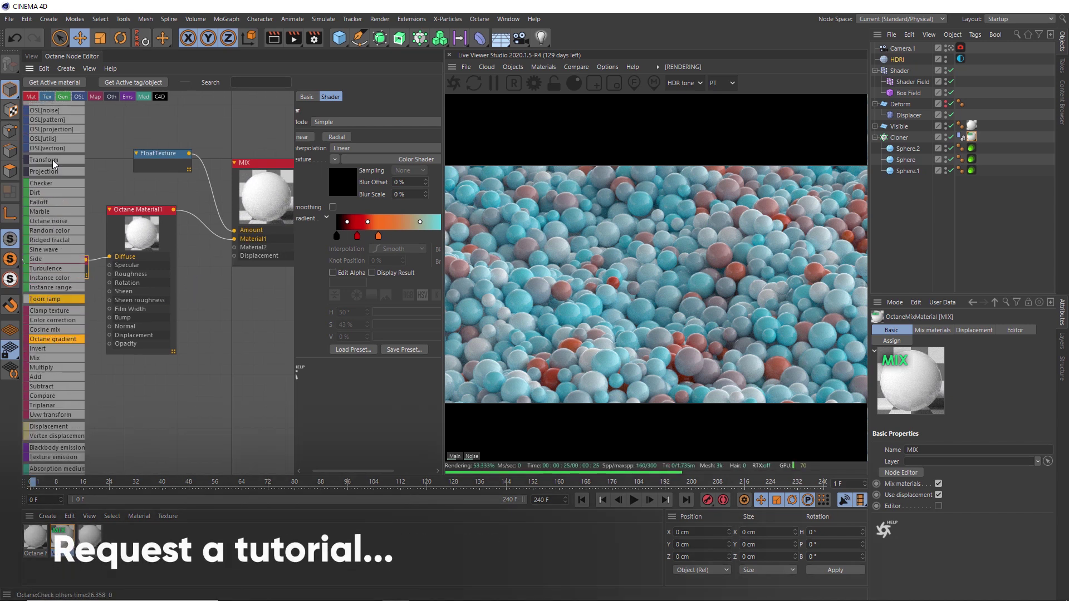
drag(58, 110, 215, 361)
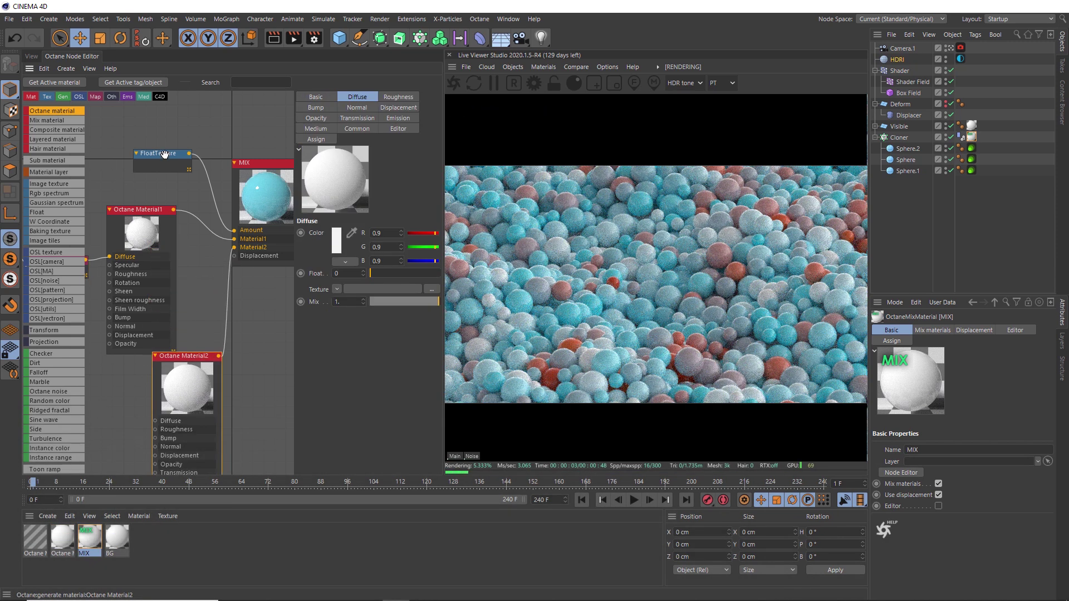
click(164, 154)
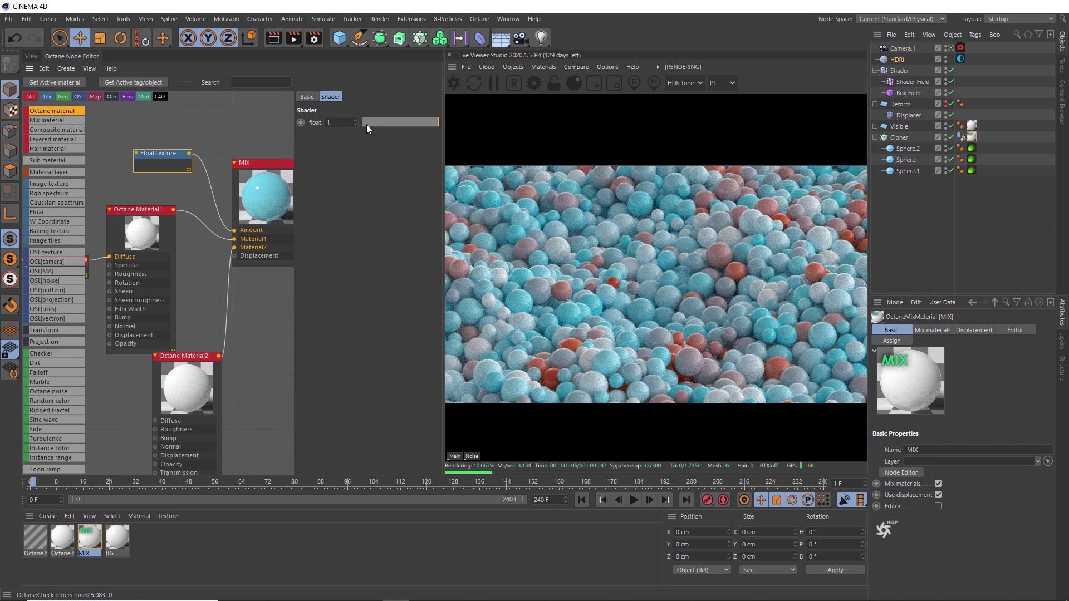
drag(366, 124, 349, 122)
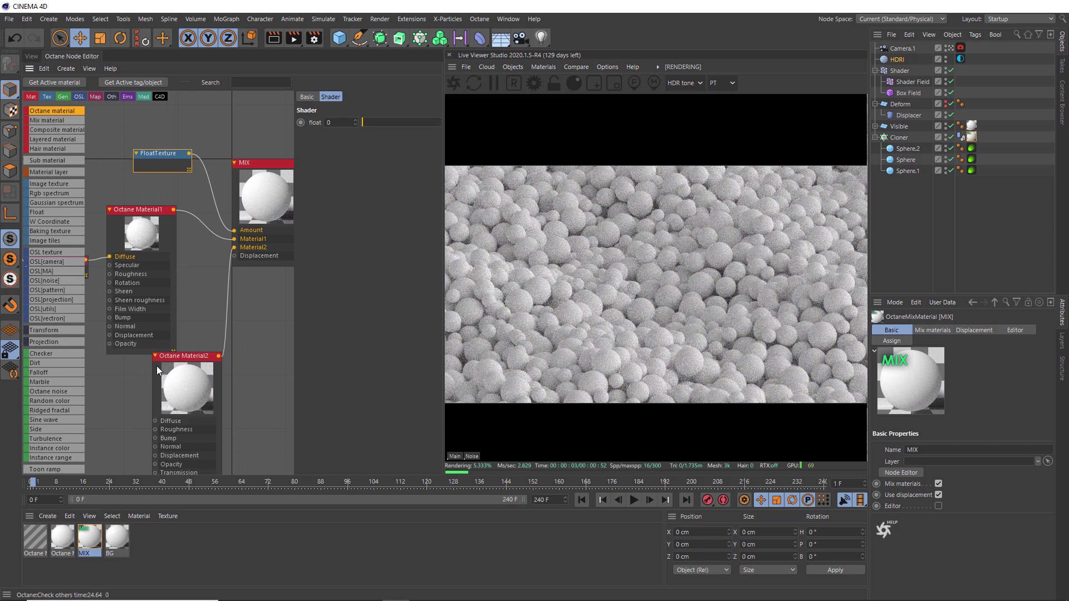
Step: Change Octane Material2 to the Universal type and set its Metallic float to 0
middle_drag(156, 366, 190, 272)
drag(205, 307, 207, 321)
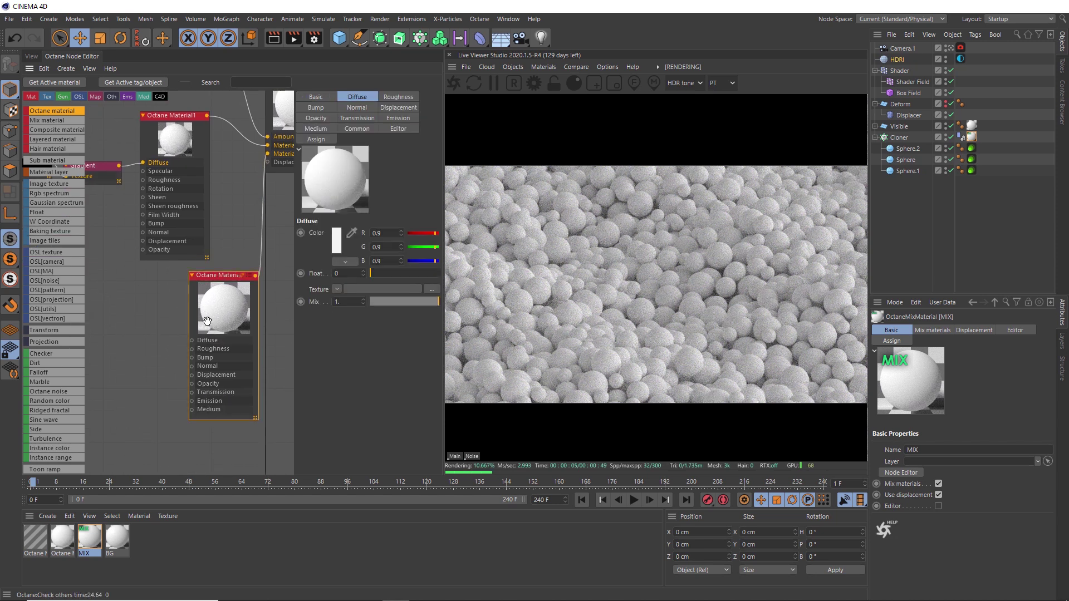
click(319, 97)
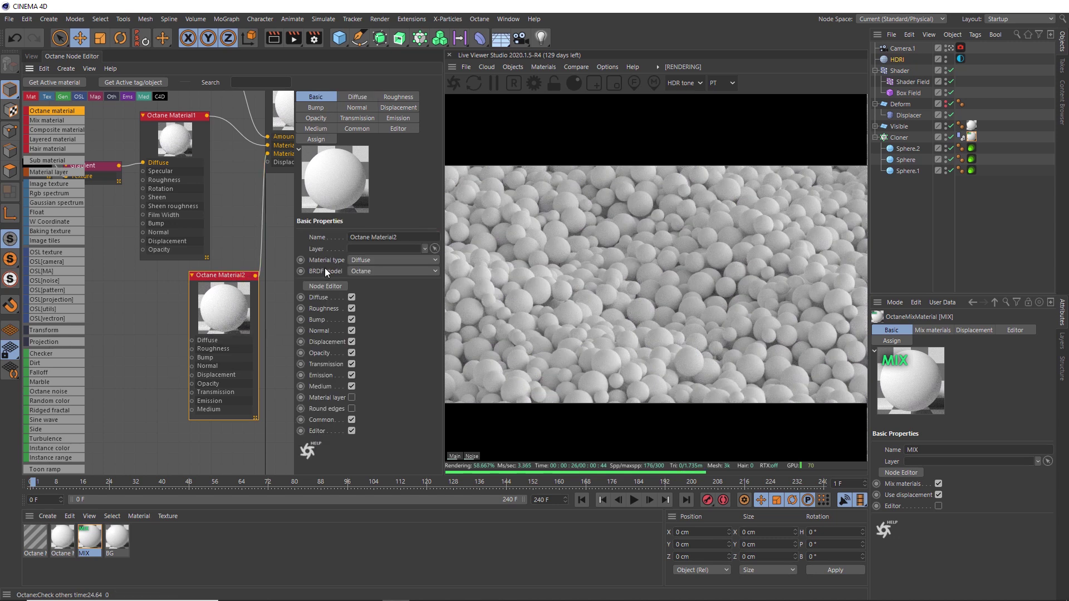
click(355, 258)
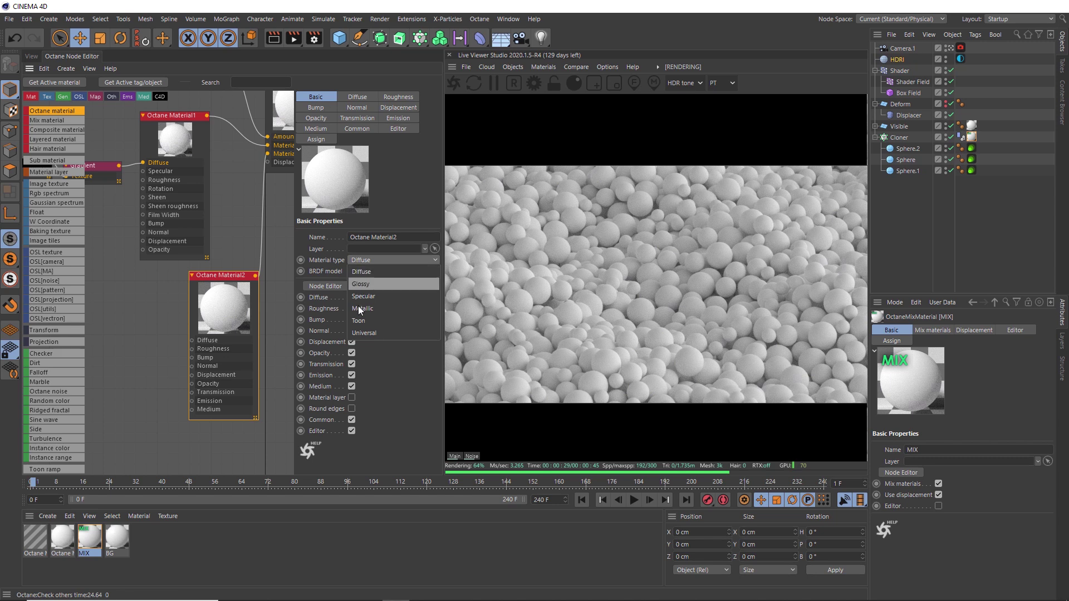
click(372, 335)
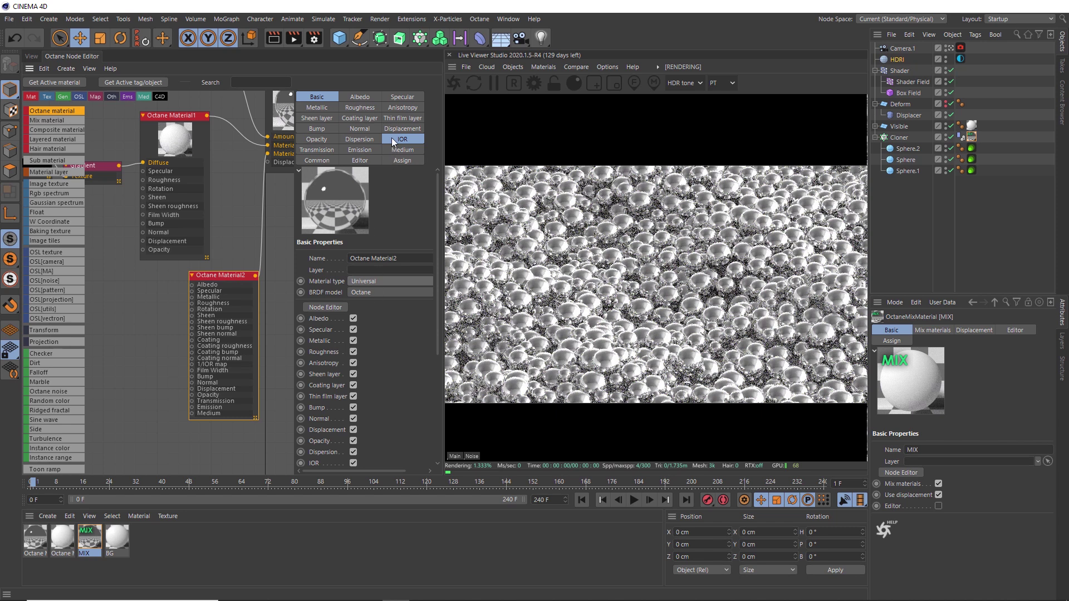
click(306, 107)
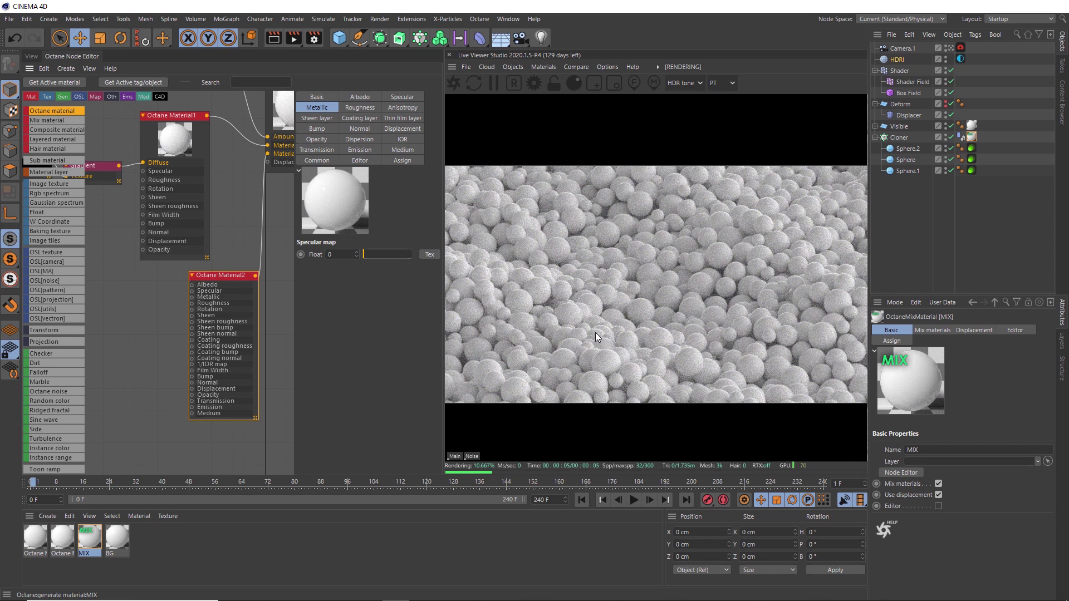
Step: Set Octane Material2's albedo color to black
click(360, 98)
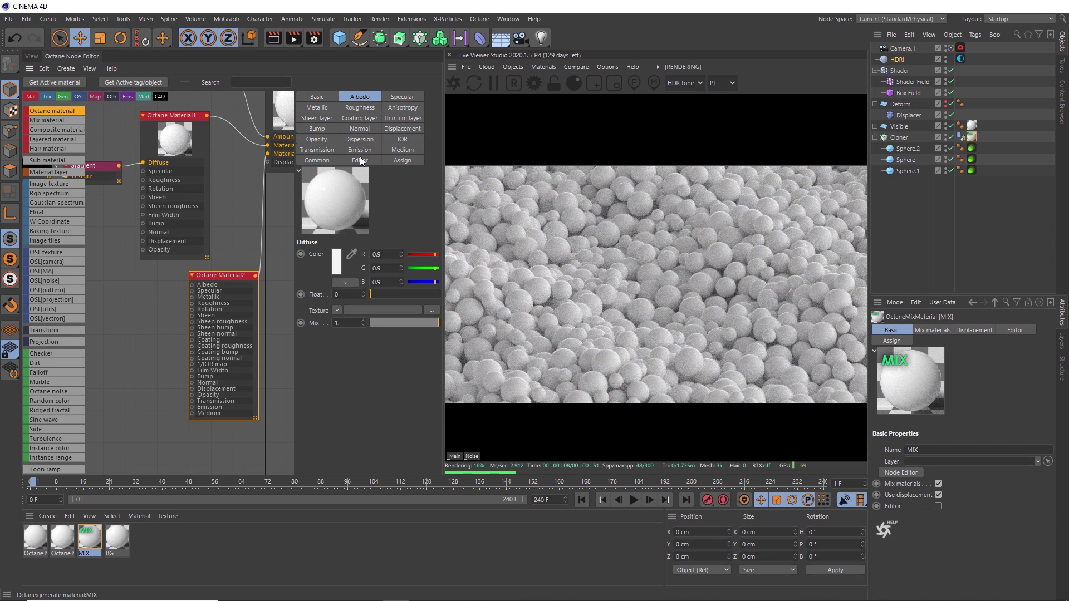
click(342, 279)
drag(342, 278, 254, 278)
click(313, 297)
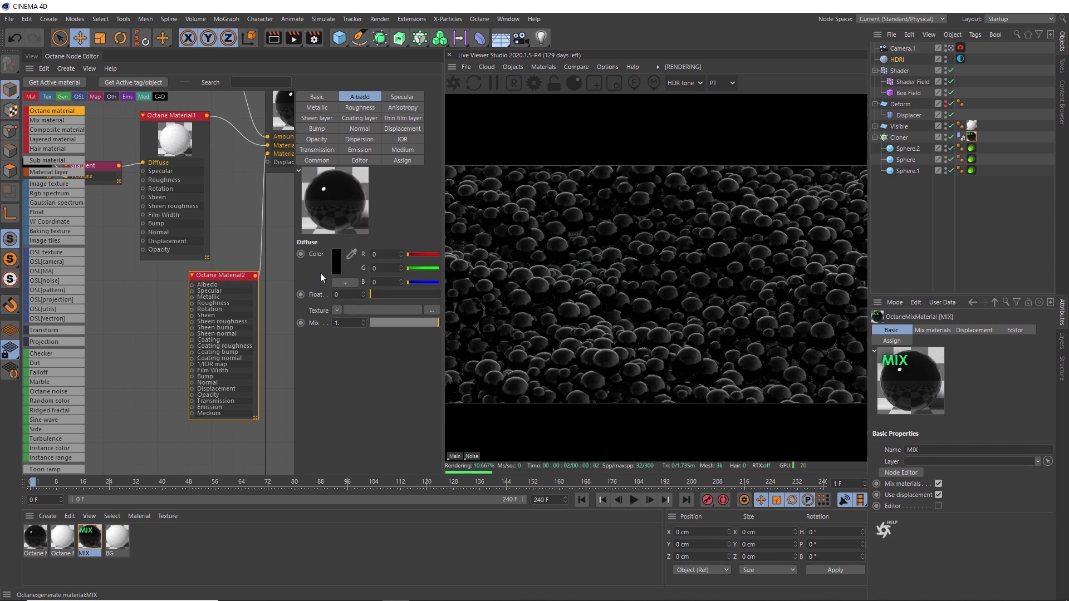
Step: Add a Blackbody emission to Octane Material2 and set its power to 50
click(360, 150)
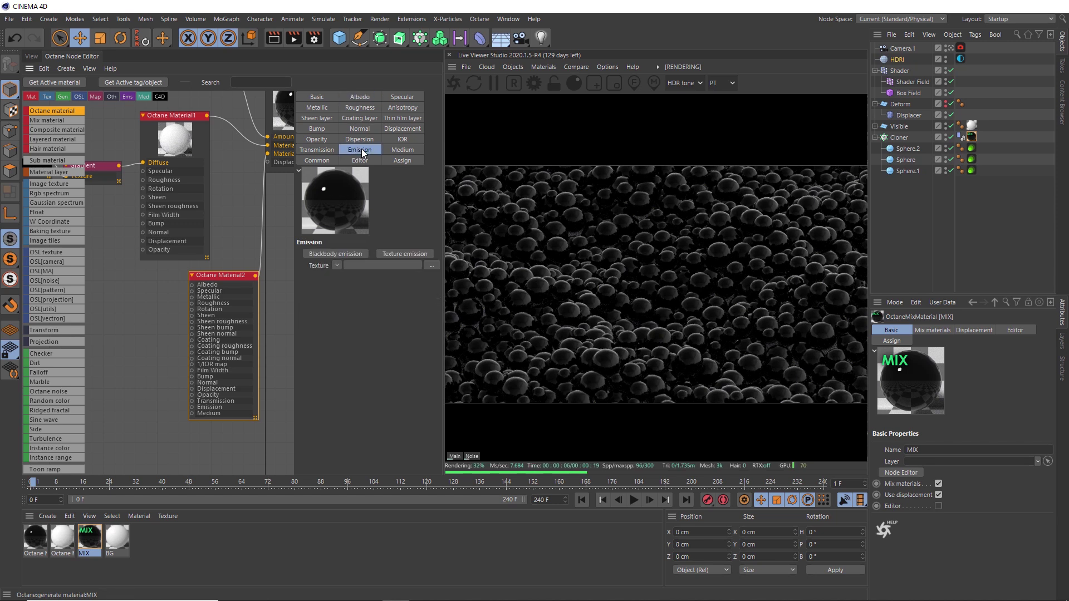
click(343, 252)
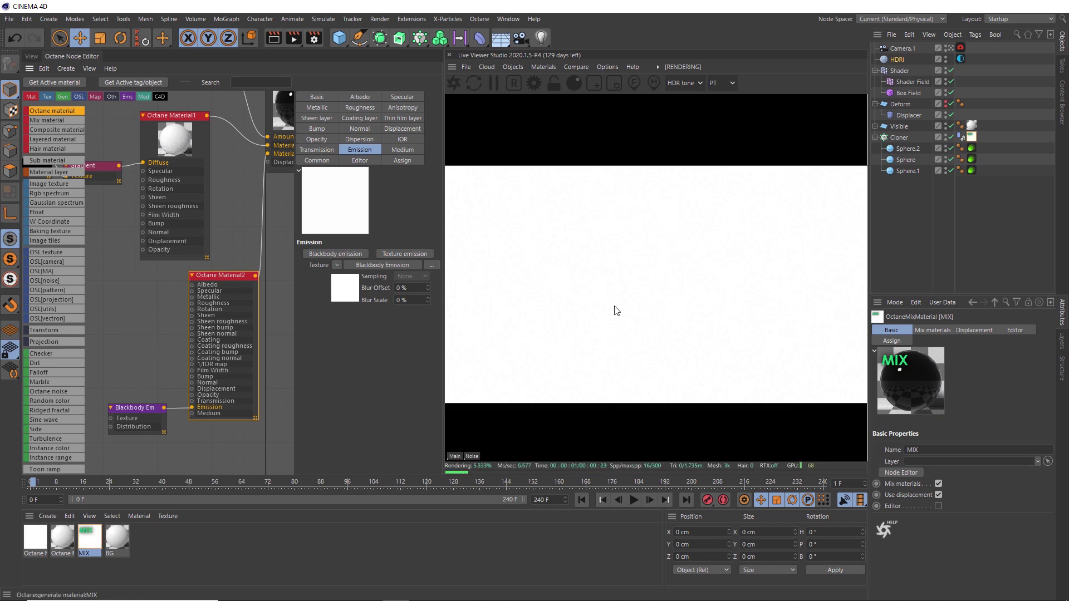
click(144, 423)
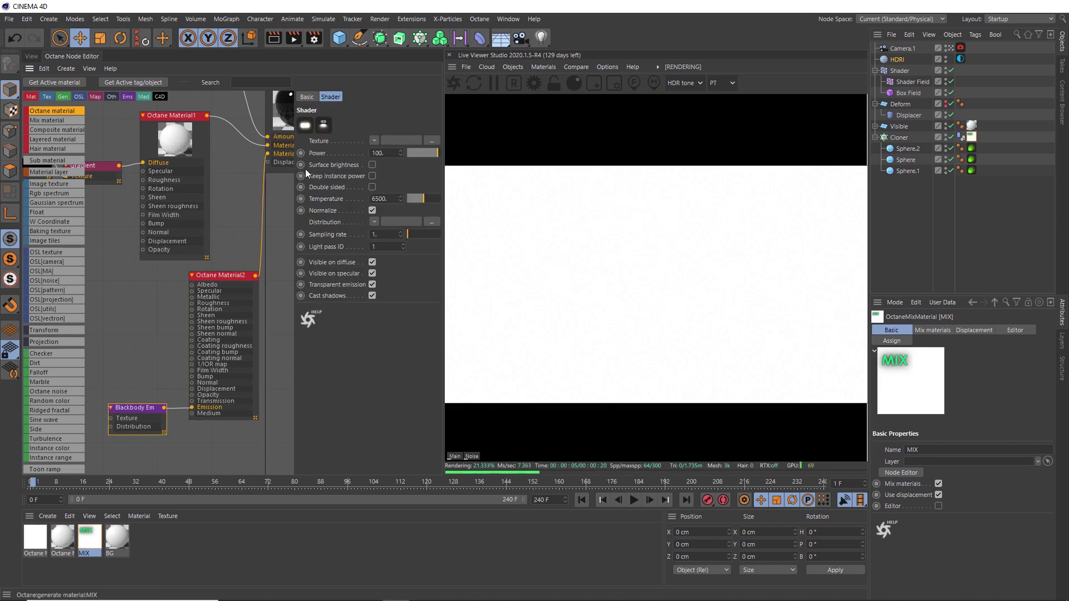
double_click(383, 153)
text(50)
key(Return)
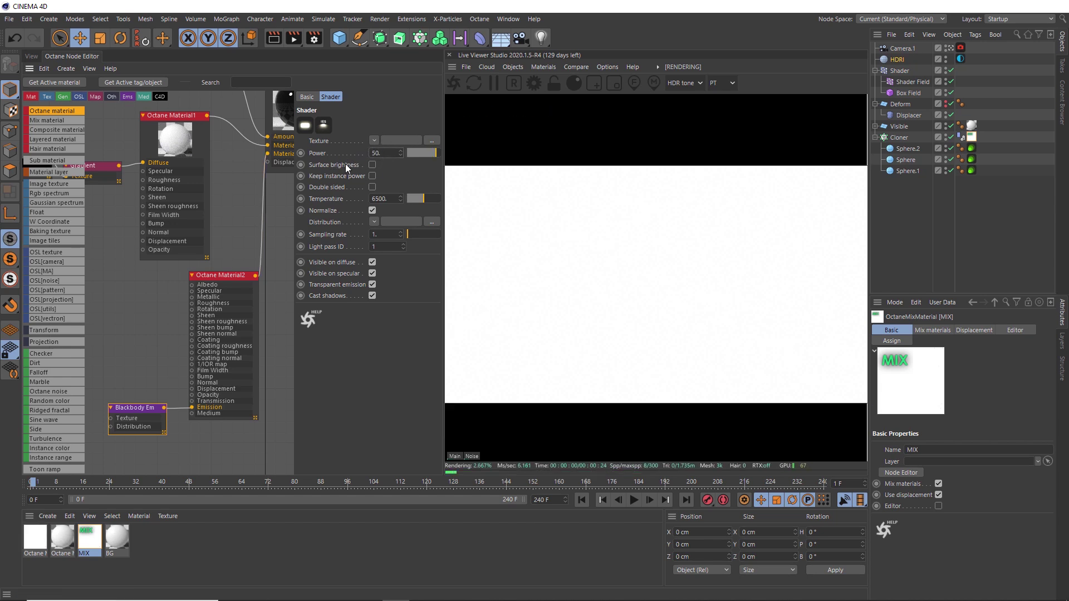
Step: Enable surface brightness on the Blackbody emission and set its temperature to 1600
click(373, 165)
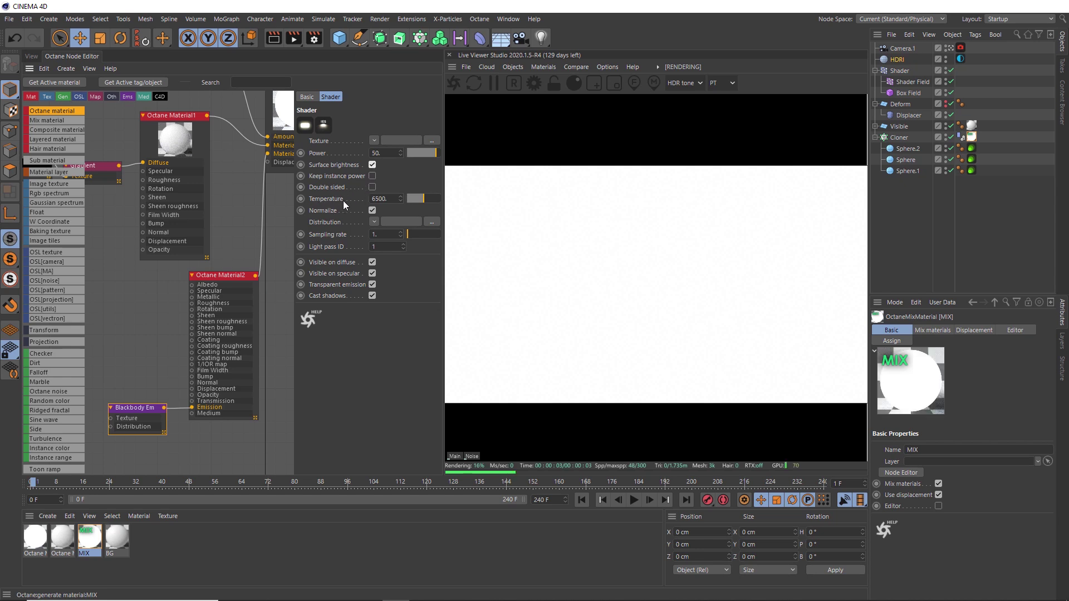
double_click(372, 199)
text(1600)
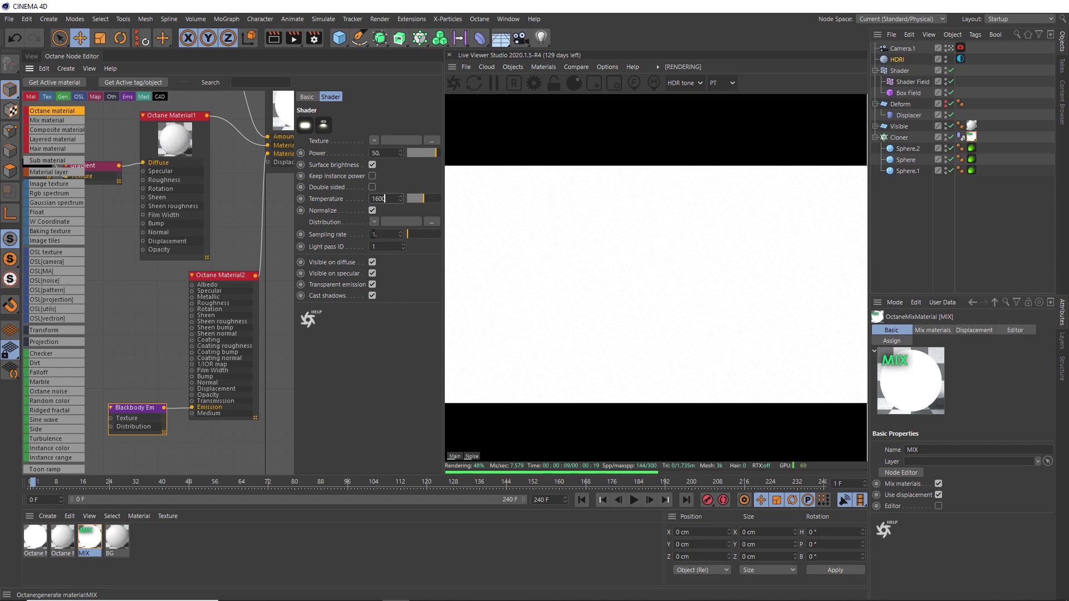
key(Return)
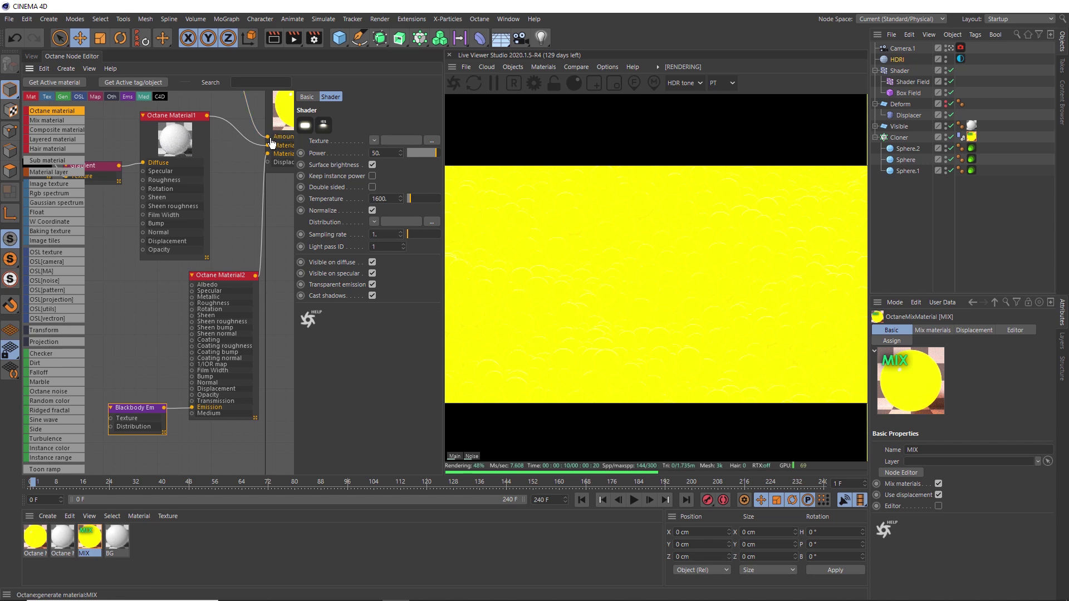
Step: Set the FloatTexture's float value to about 0.69 to blend the glossy and emissive materials
scroll(236, 223, down, 4)
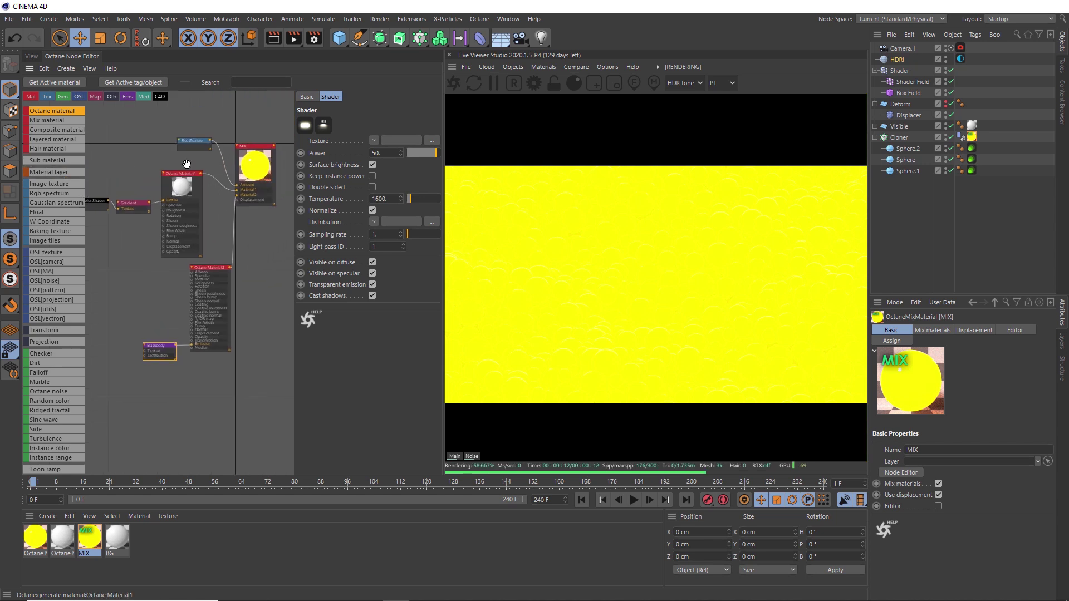
click(193, 141)
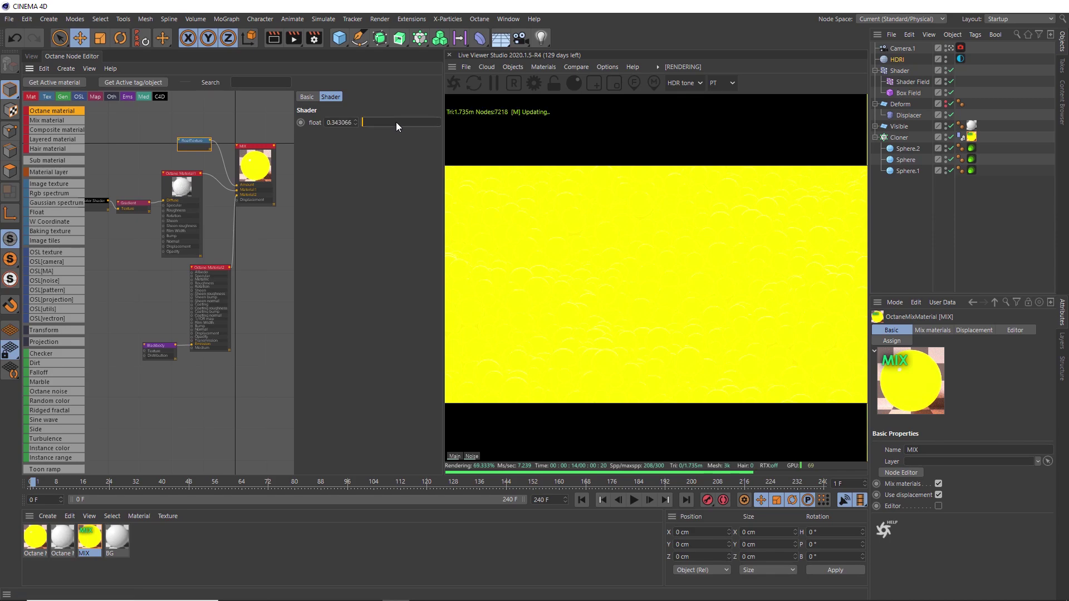
drag(396, 122, 412, 125)
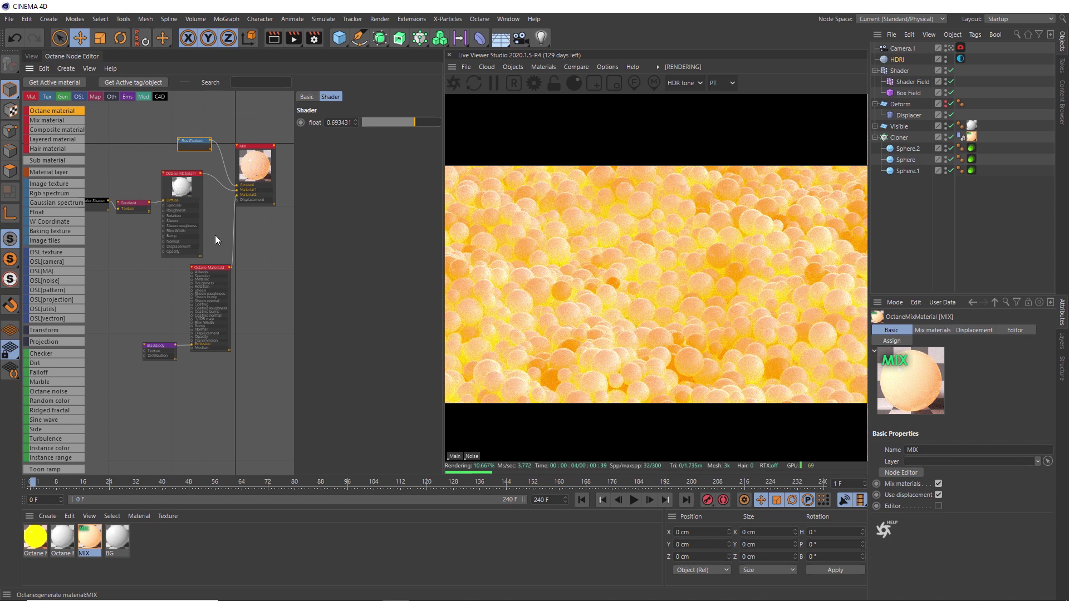
Step: Replace the FloatTexture on the MIX node's Amount input with a duplicate of the Color Shader node, deleting the FloatTexture
scroll(136, 239, up, 5)
ctrl+drag(151, 238, 173, 139)
middle_drag(154, 195, 115, 188)
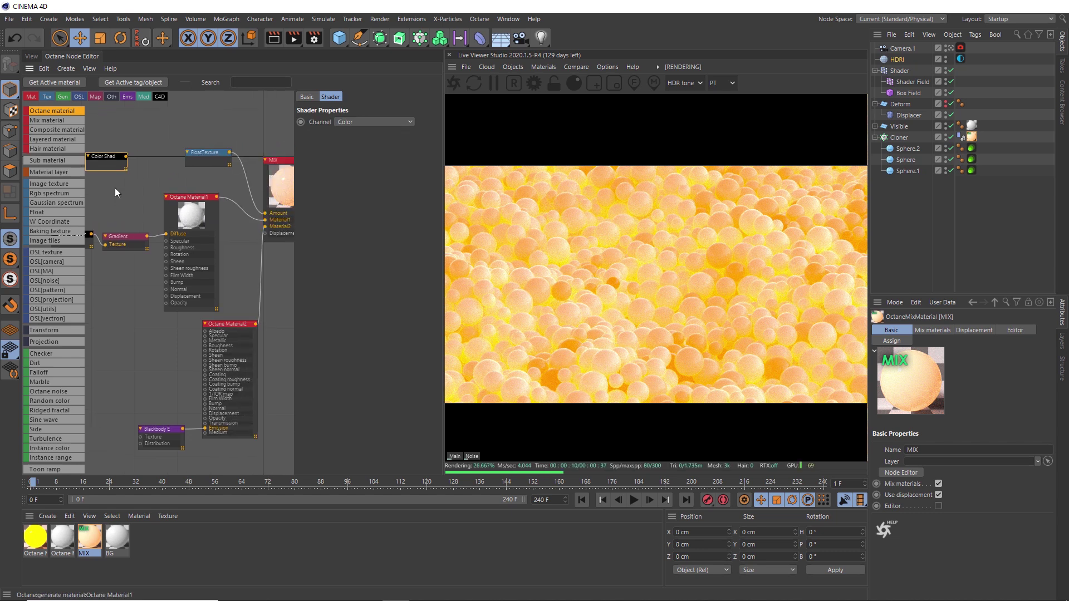
drag(126, 156, 265, 216)
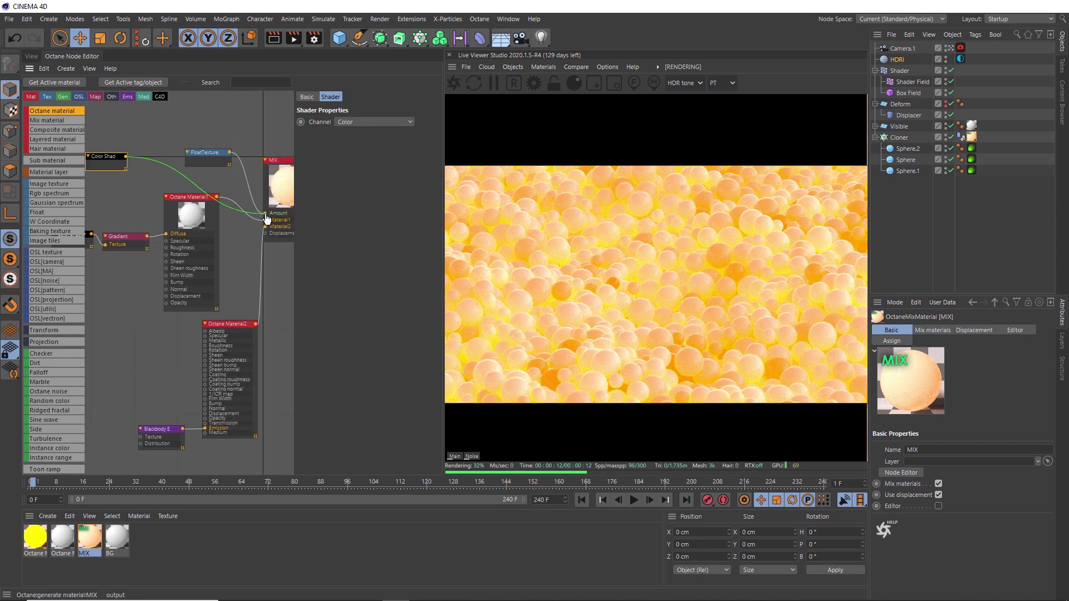
drag(106, 155, 140, 146)
shift+click(213, 154)
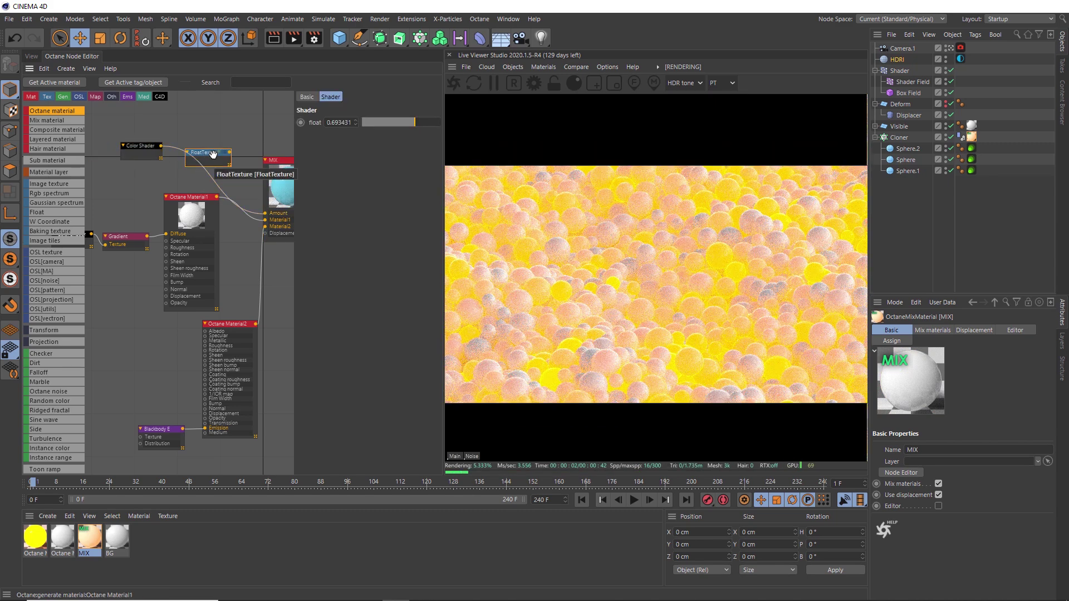
key(Delete)
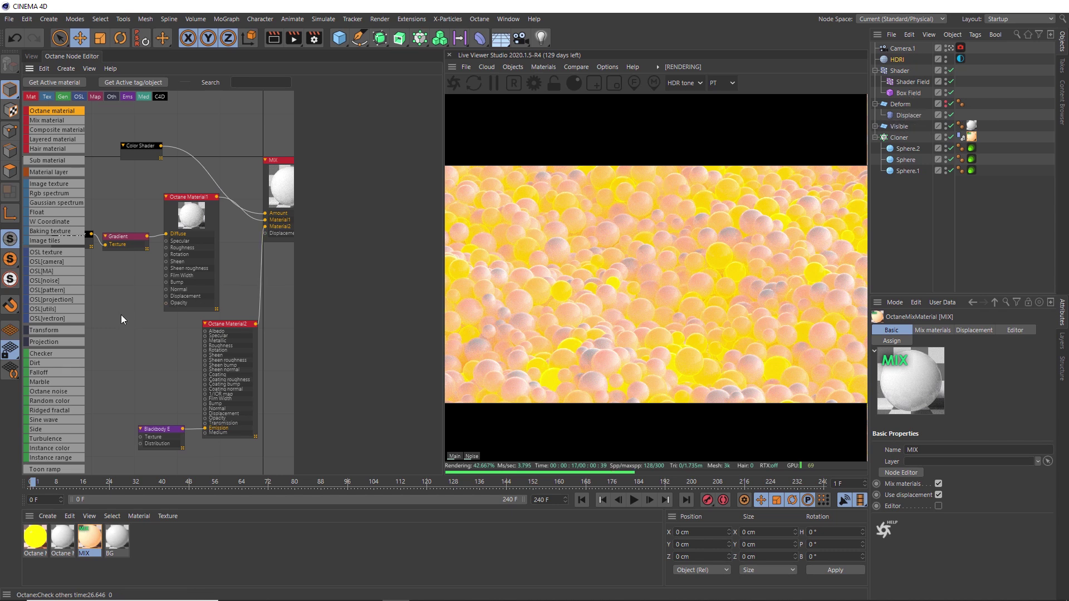
Step: Insert an Octane gradient between the Color Shader and the MIX node's Amount input and set its white knot to about 14.43%
scroll(68, 332, down, 3)
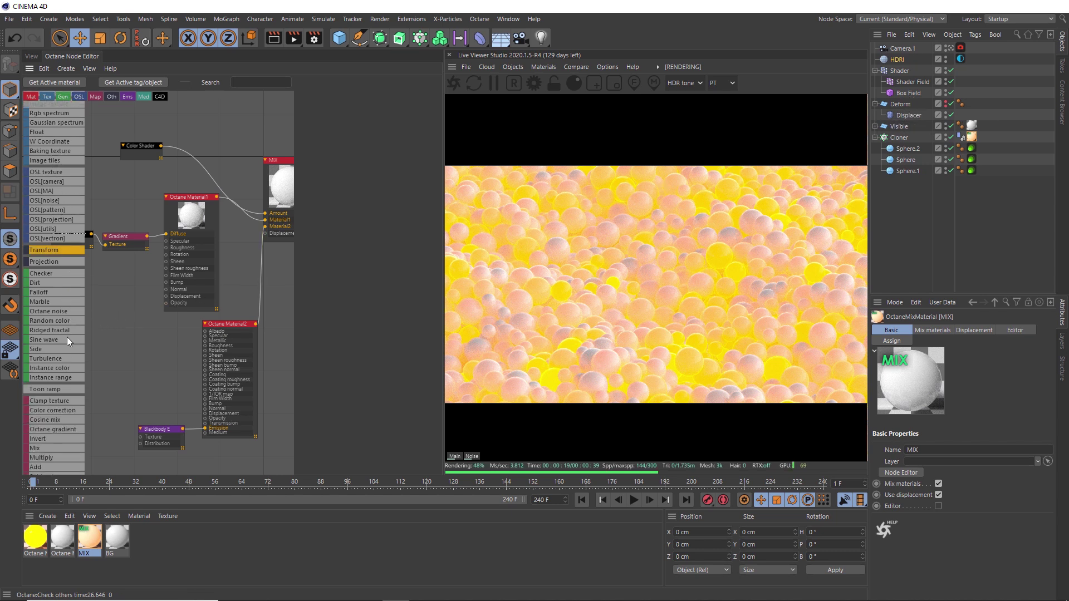
drag(49, 430, 219, 150)
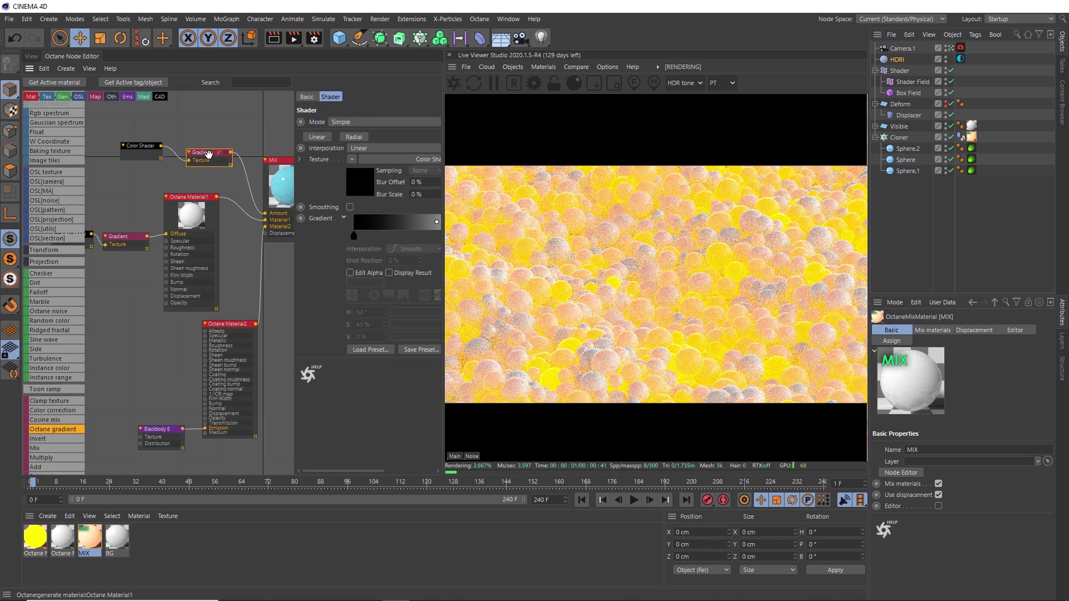
drag(253, 406, 244, 406)
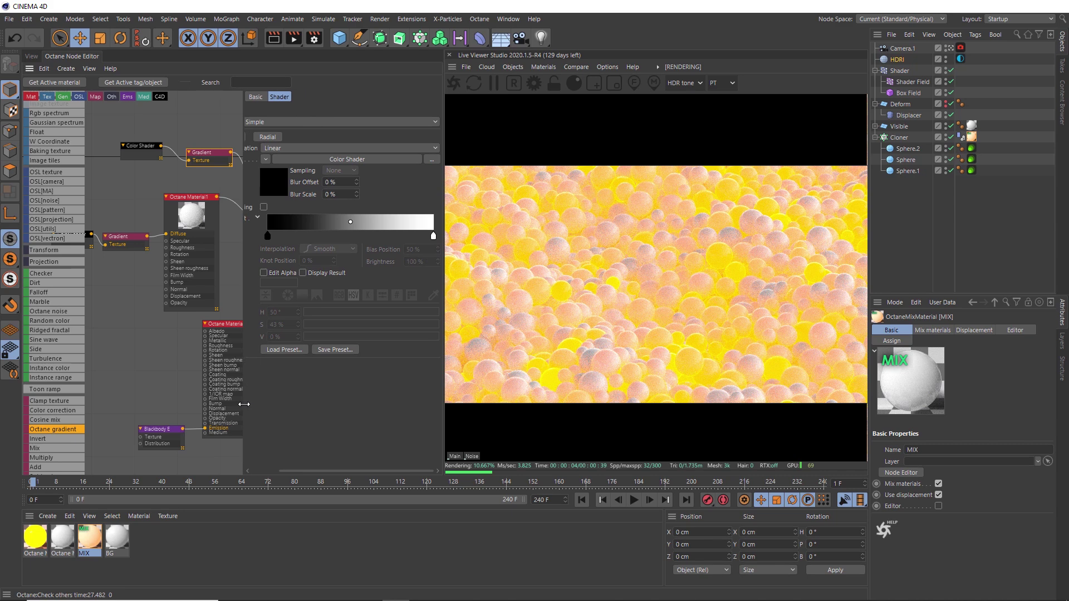
drag(432, 236, 291, 238)
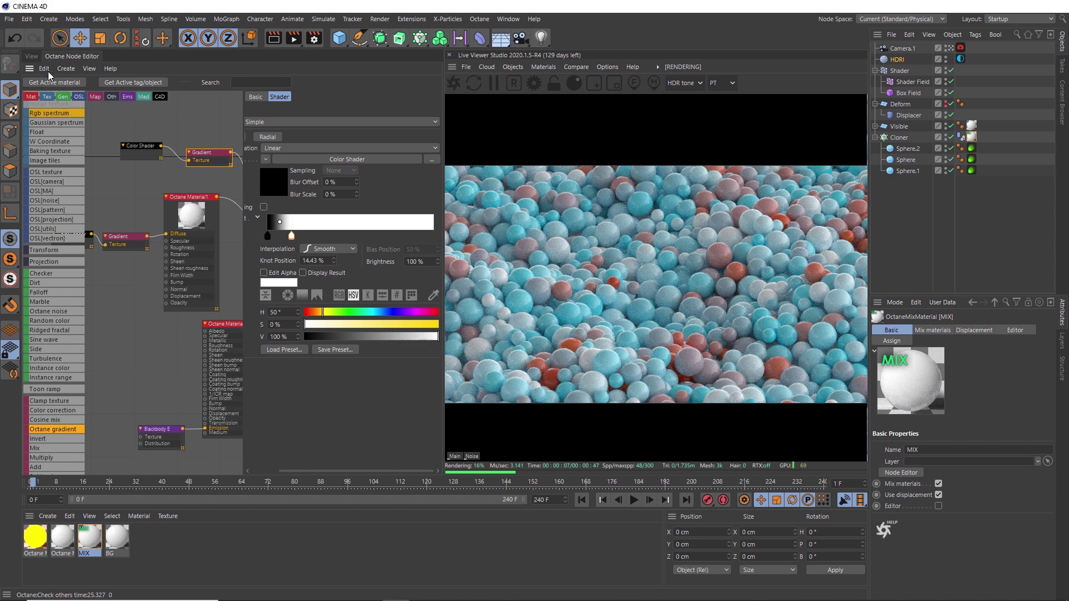
Step: Play the animation in the viewport to about frame 23 to check how the glowing spheres blend in
click(32, 57)
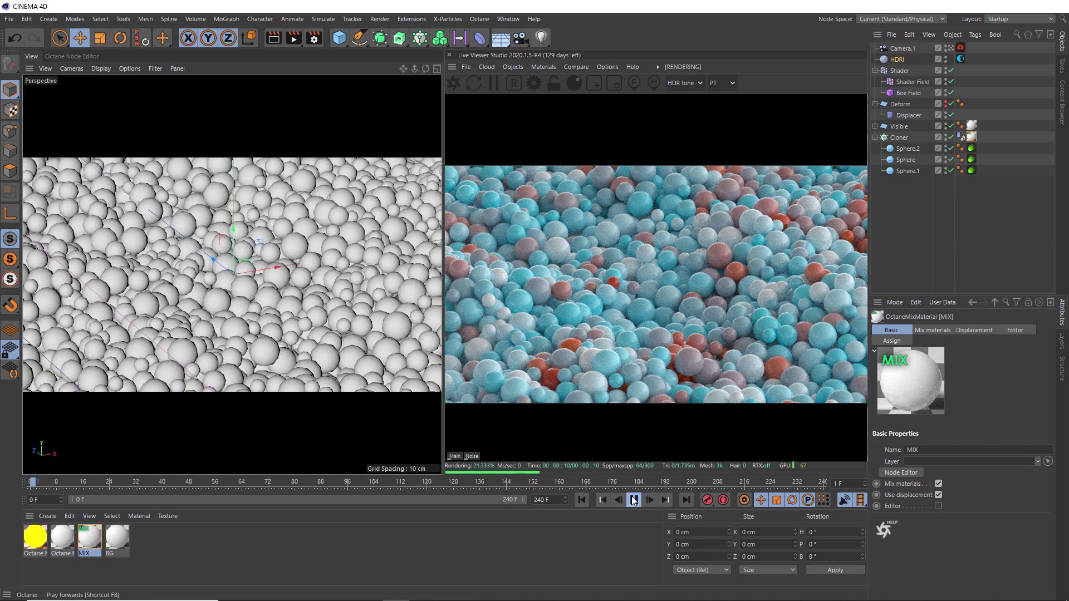
click(634, 500)
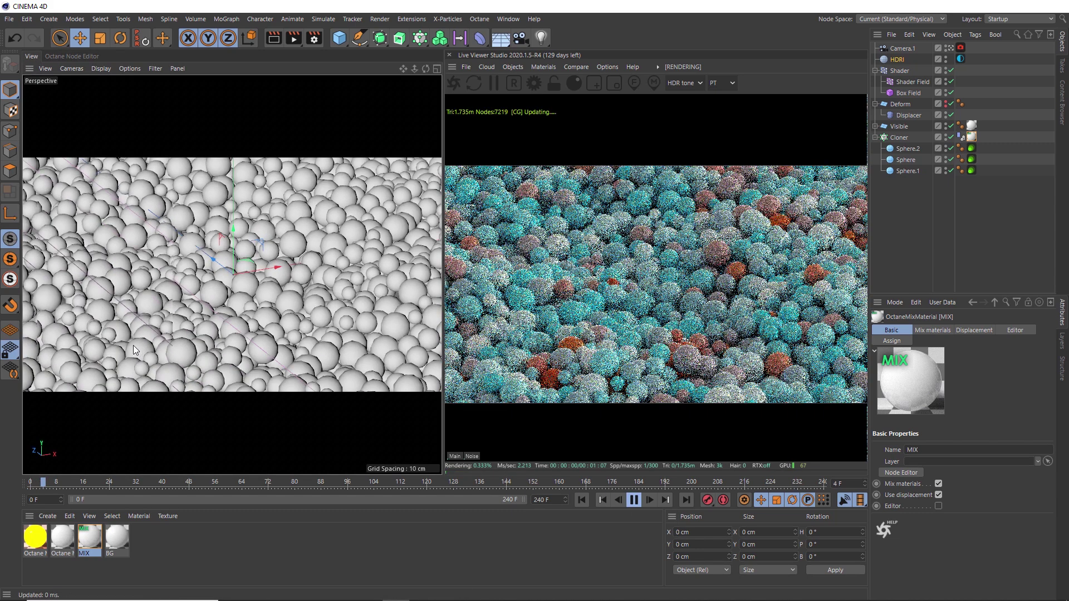
click(634, 500)
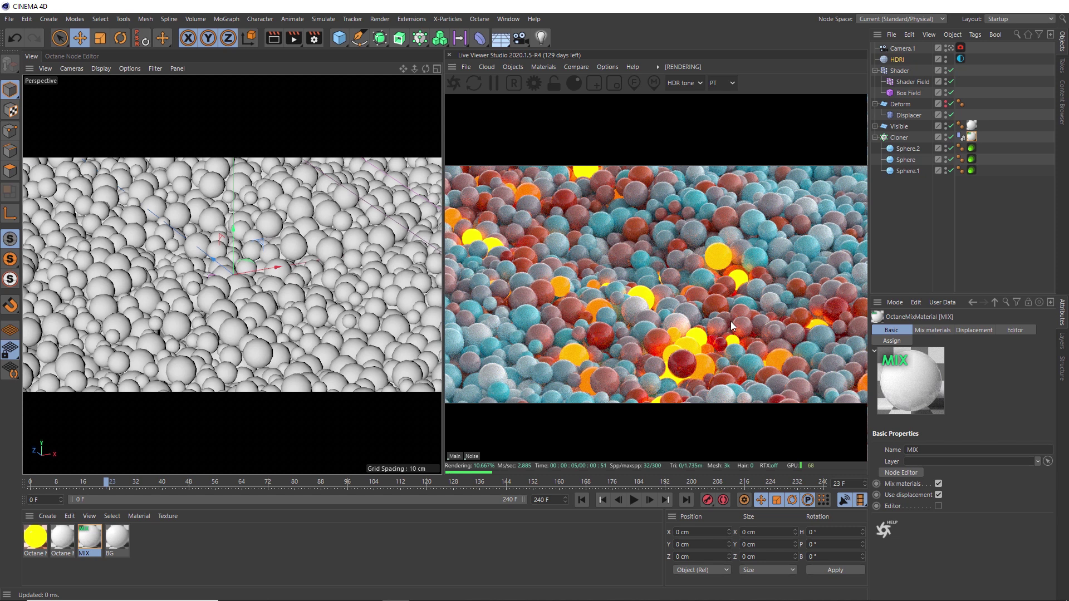
Step: Shift the Amount gradient's black and white knots together to test the glow spread, then settle them near the gradient's dark end
click(62, 57)
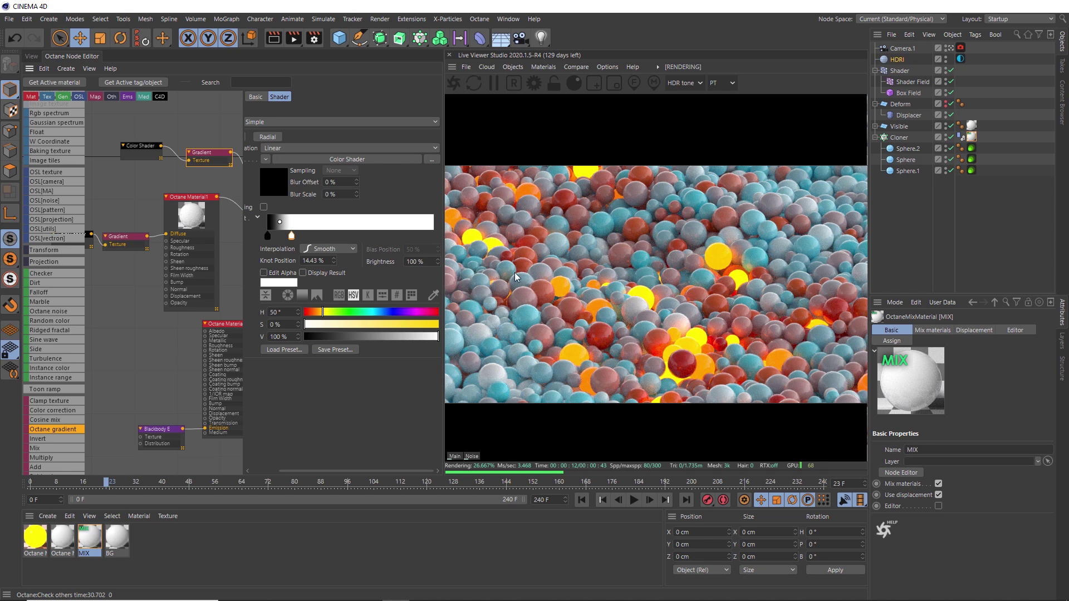
middle_drag(138, 172, 91, 179)
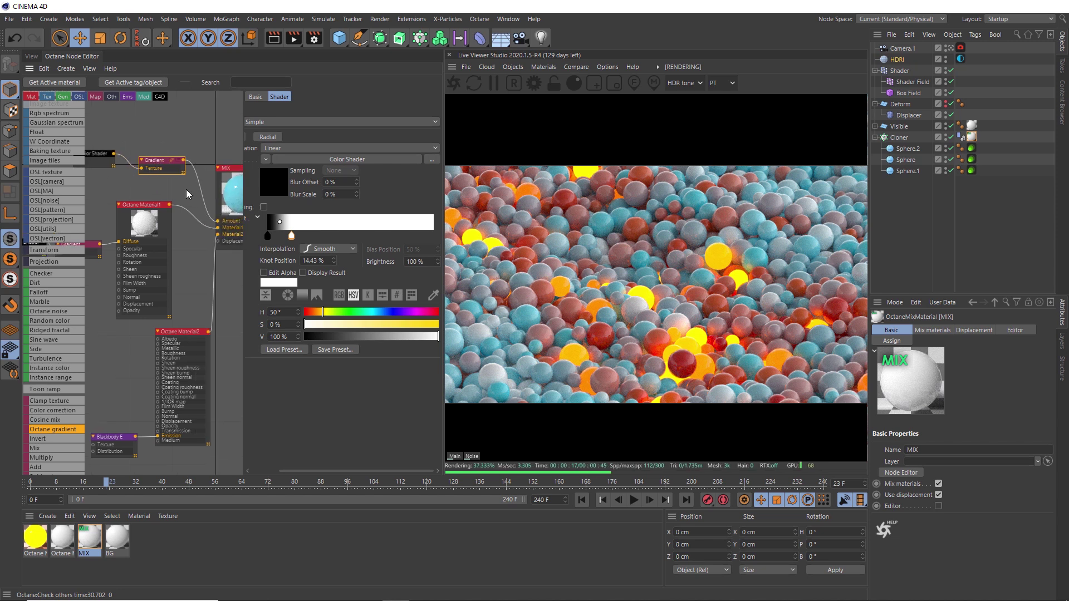
shift+drag(270, 235, 299, 239)
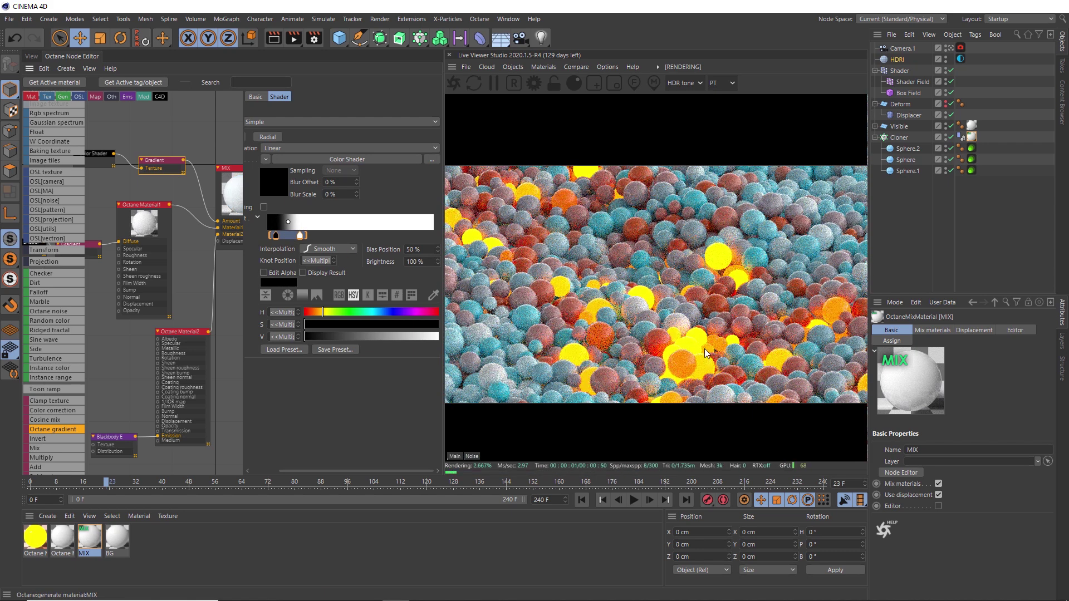
drag(299, 235, 360, 237)
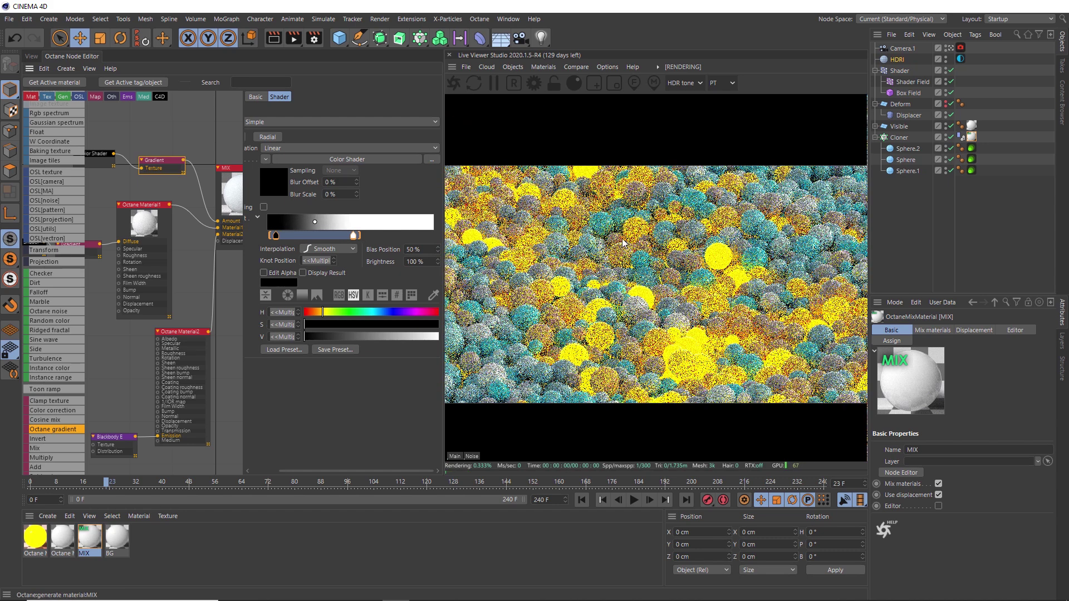
drag(354, 236, 279, 239)
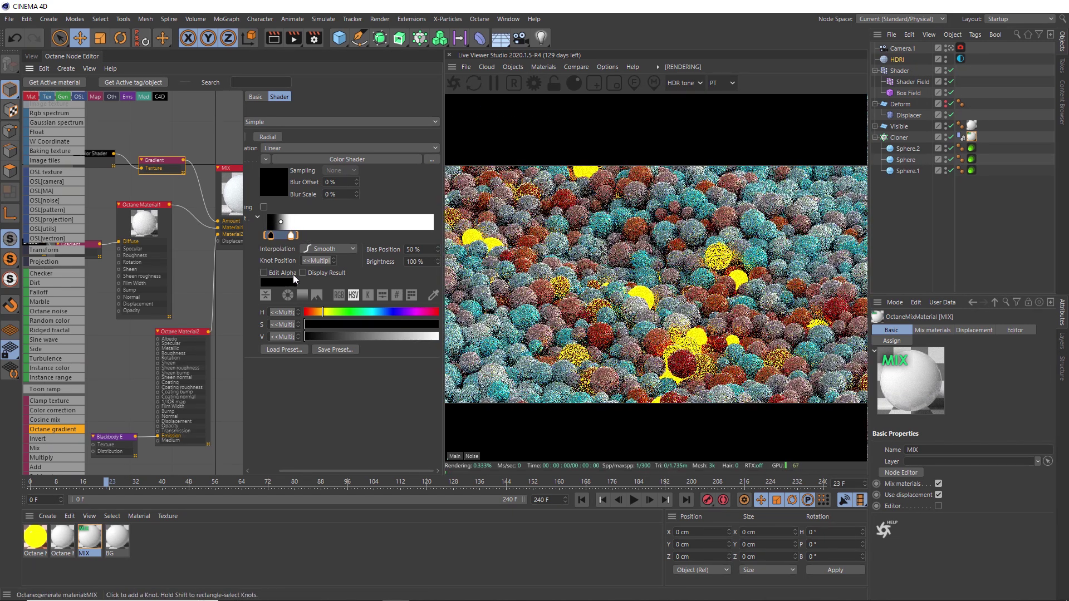
Step: Play the animation onward to frame 54, rewind it to the start and replay it to about frame 24 to examine the glow
click(634, 501)
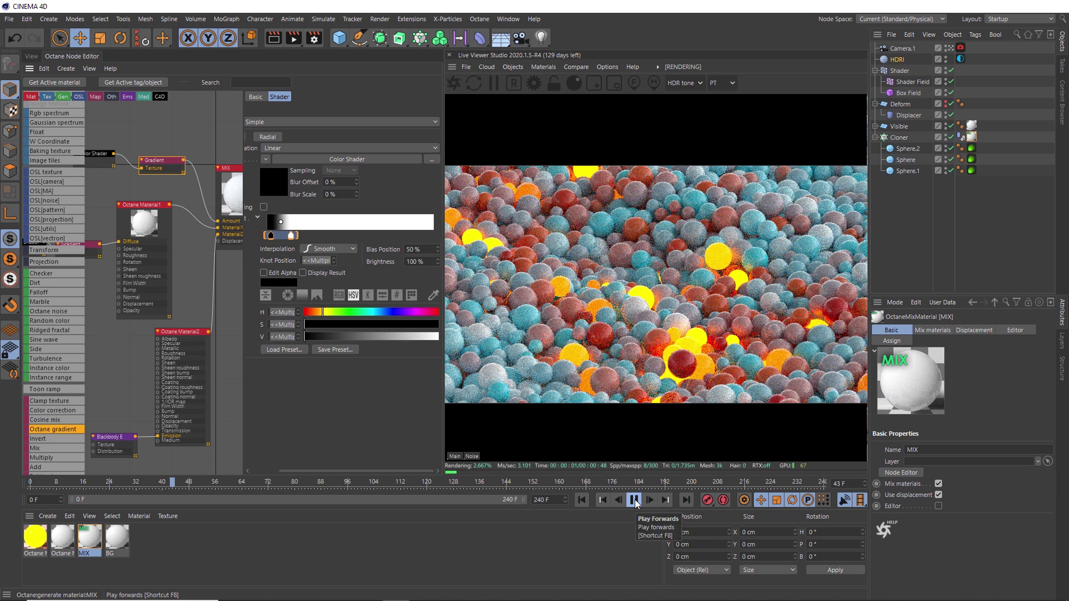
click(634, 500)
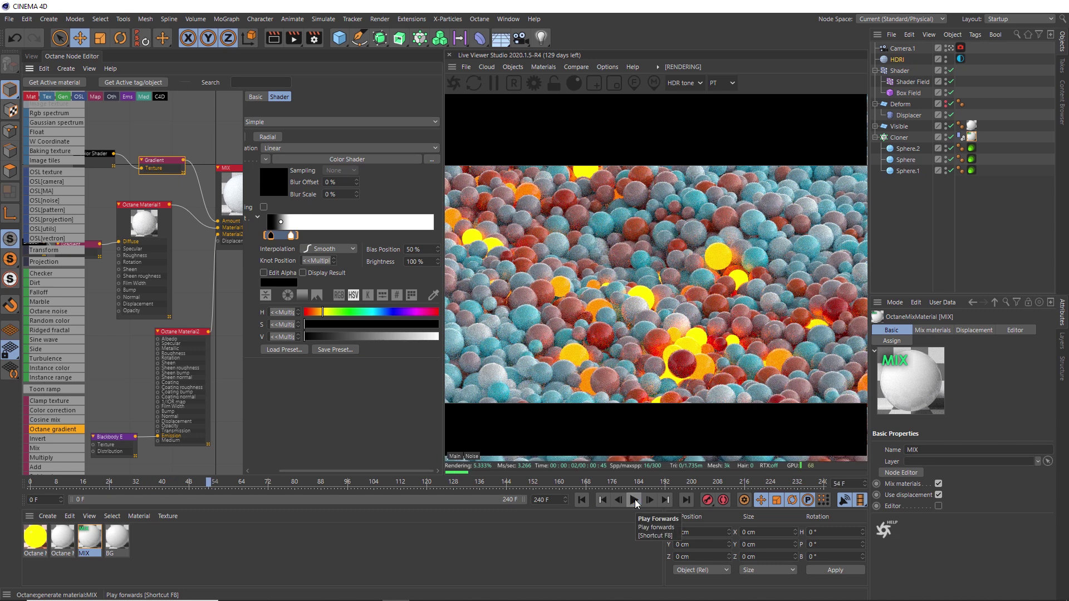
click(32, 56)
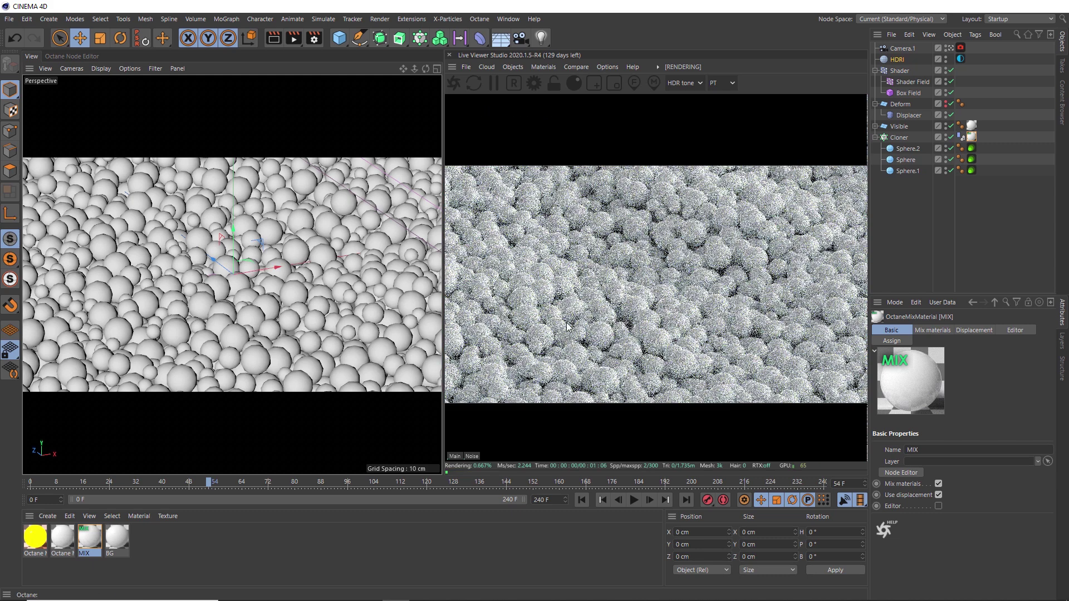
click(581, 500)
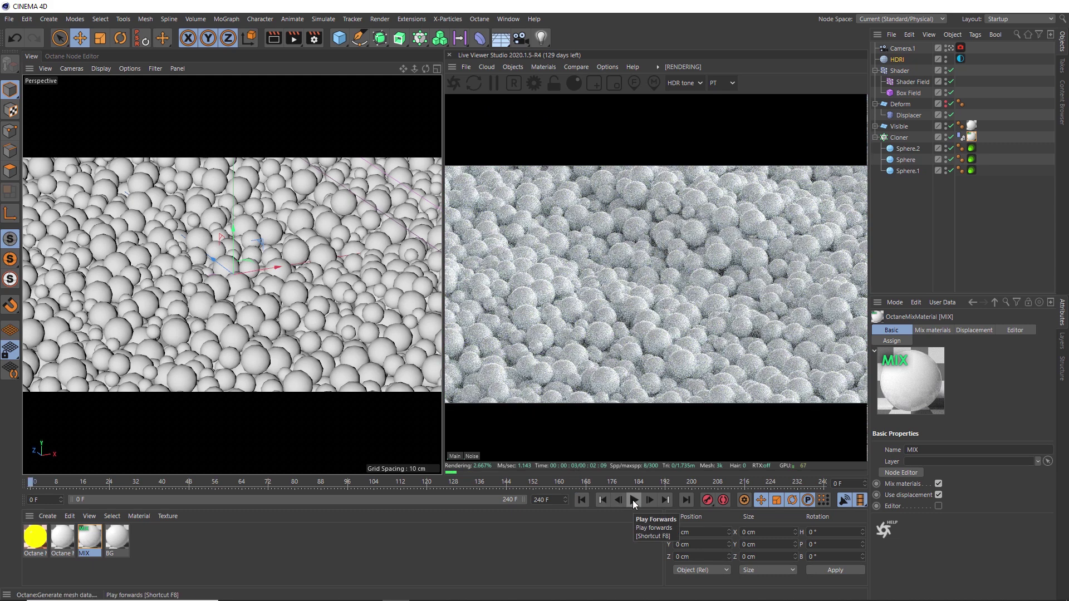
click(632, 500)
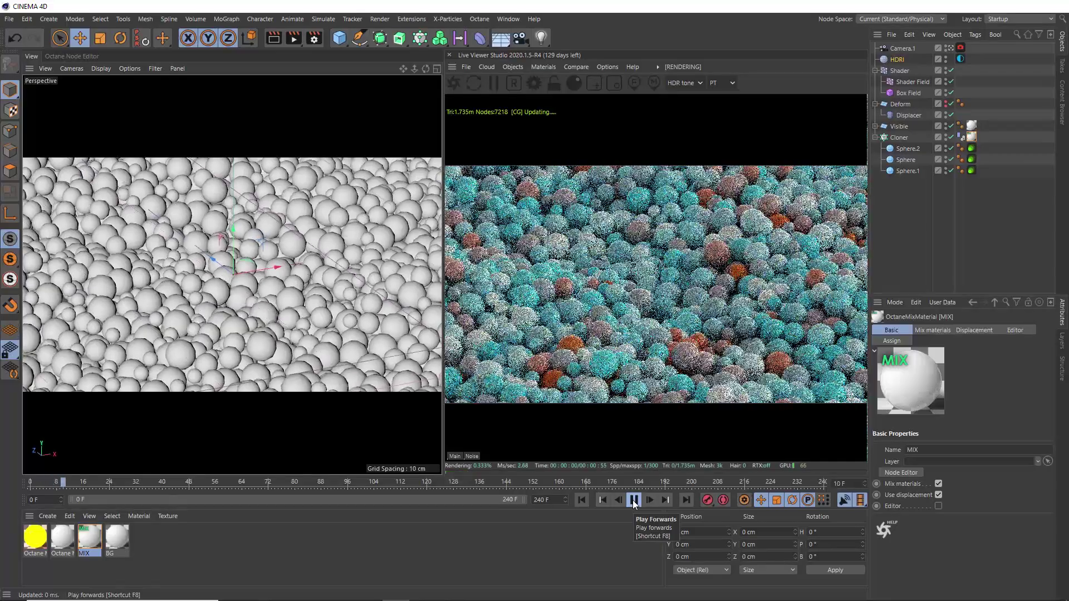
click(634, 500)
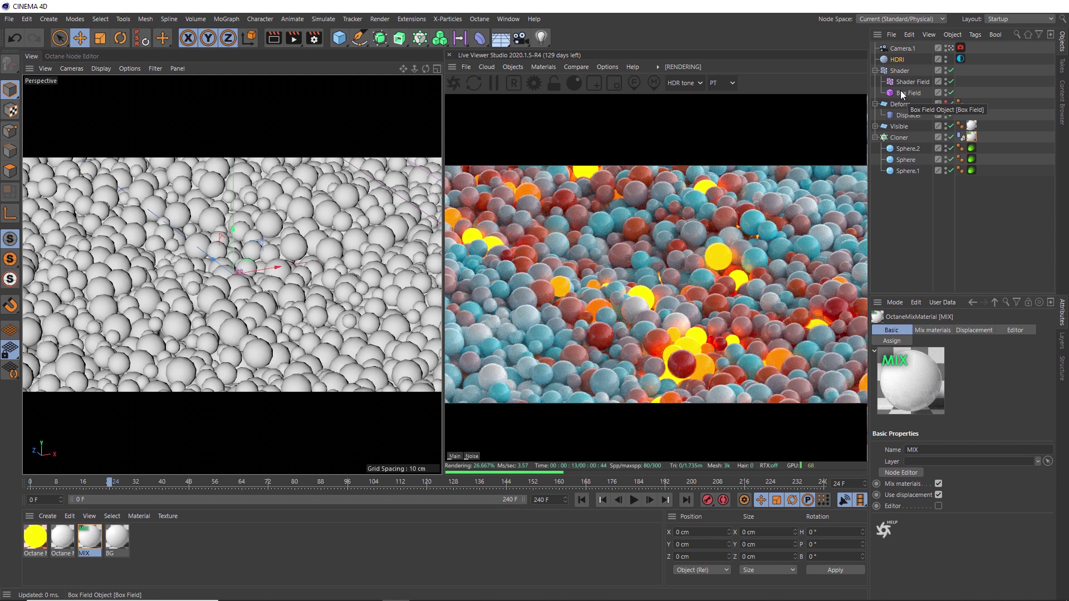
Step: Rename the glossy Octane Material1 node as COLORED_SPHERES
click(70, 57)
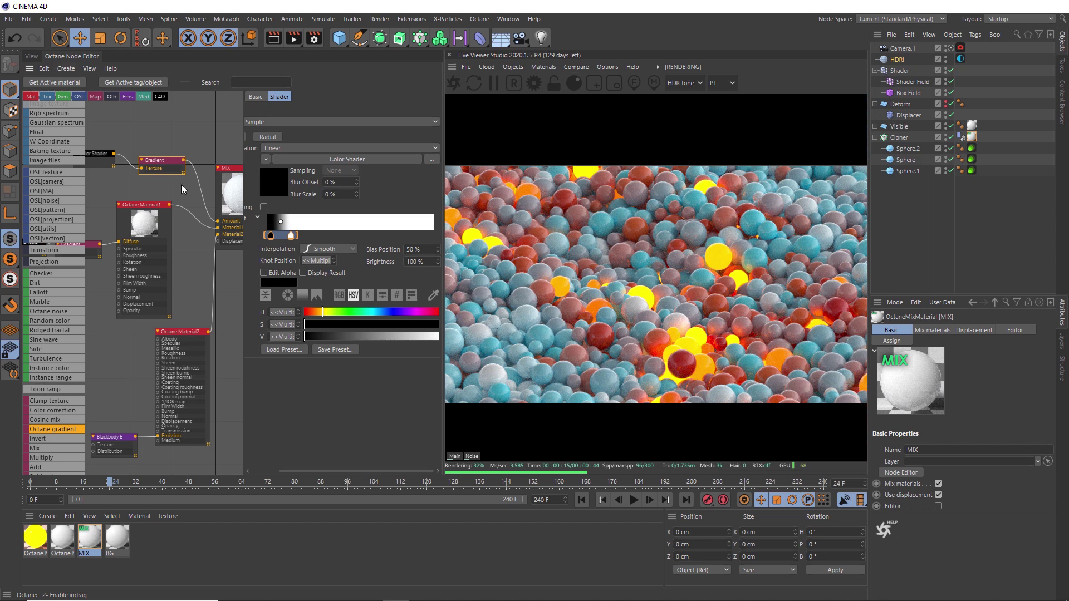
scroll(184, 266, down, 2)
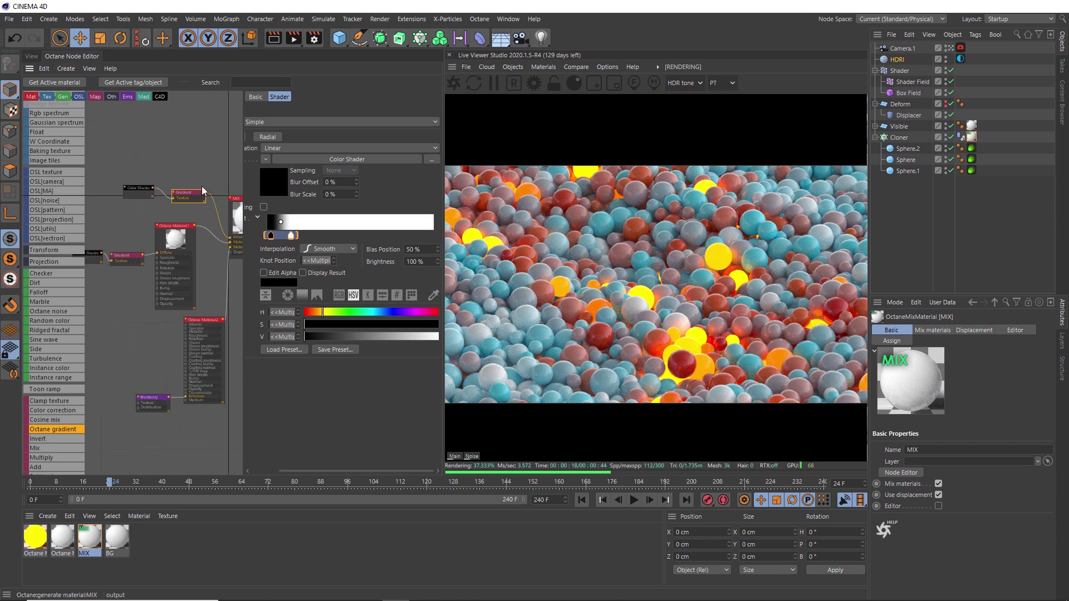
click(124, 261)
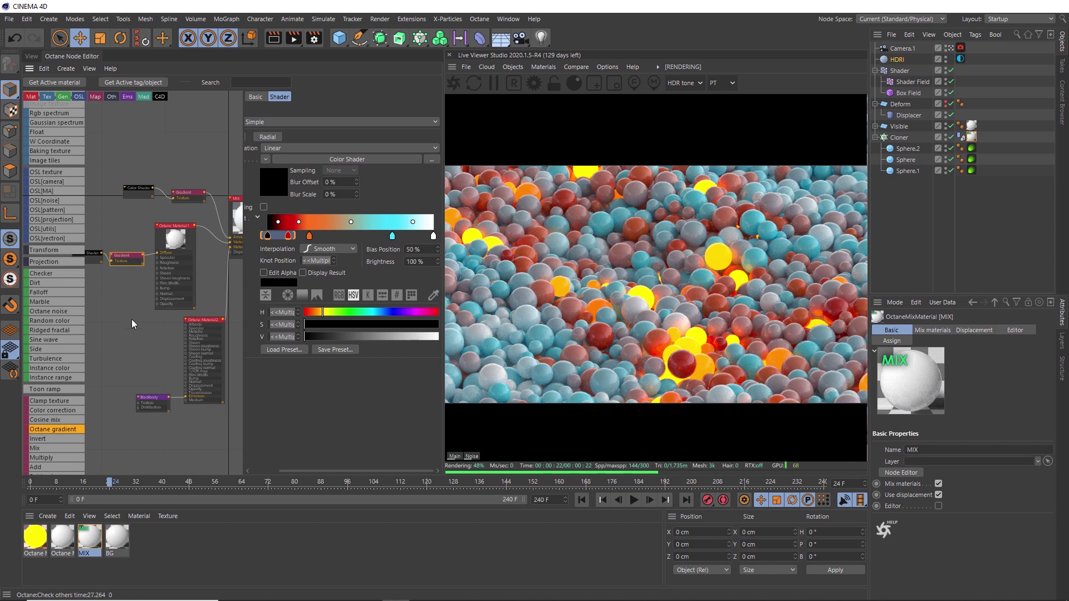
click(154, 400)
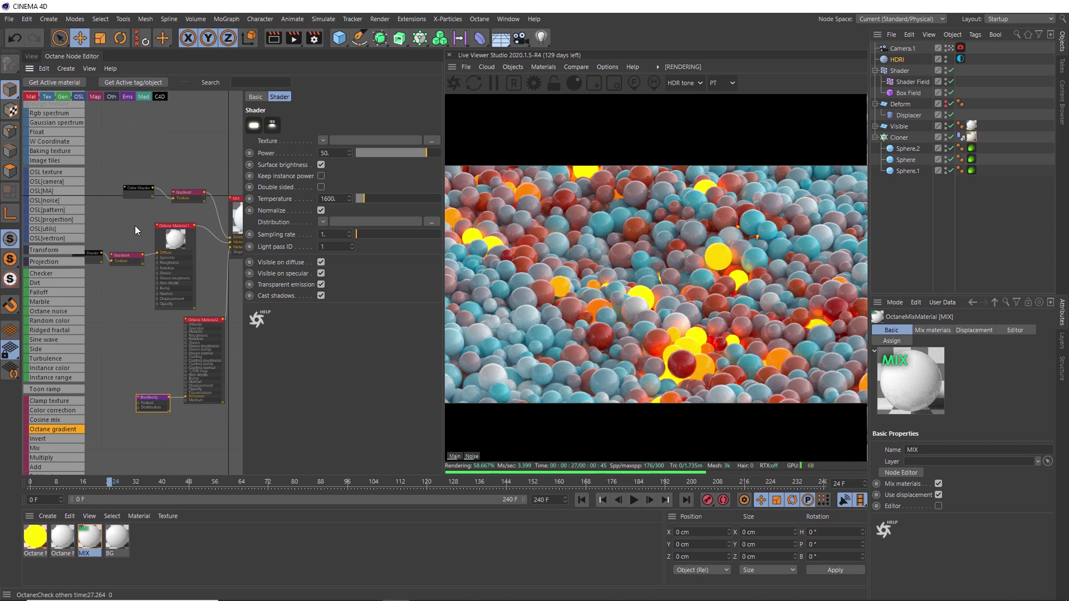
click(165, 239)
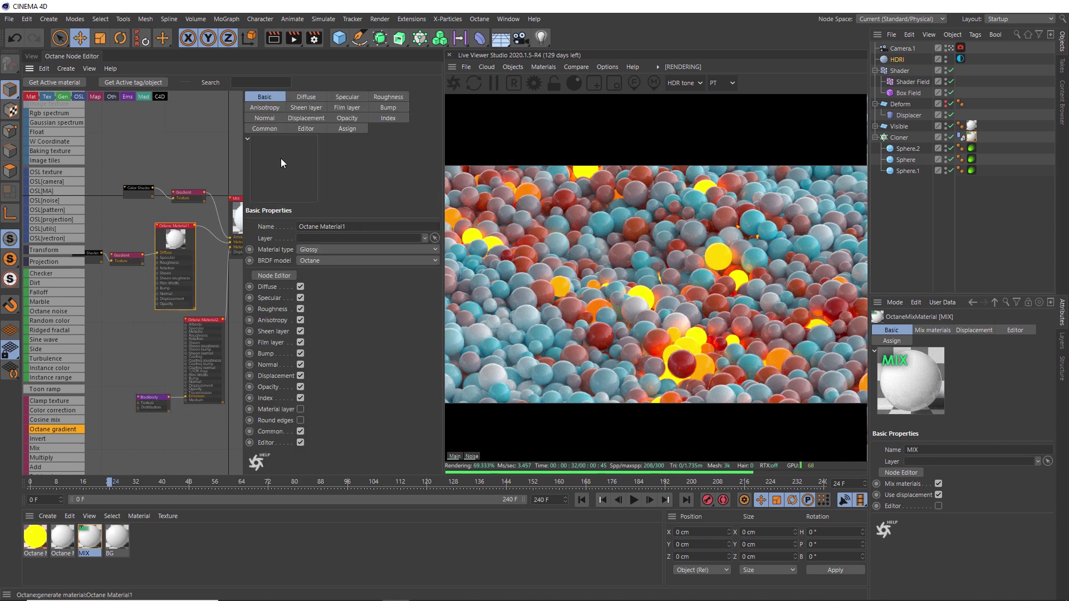
click(351, 227)
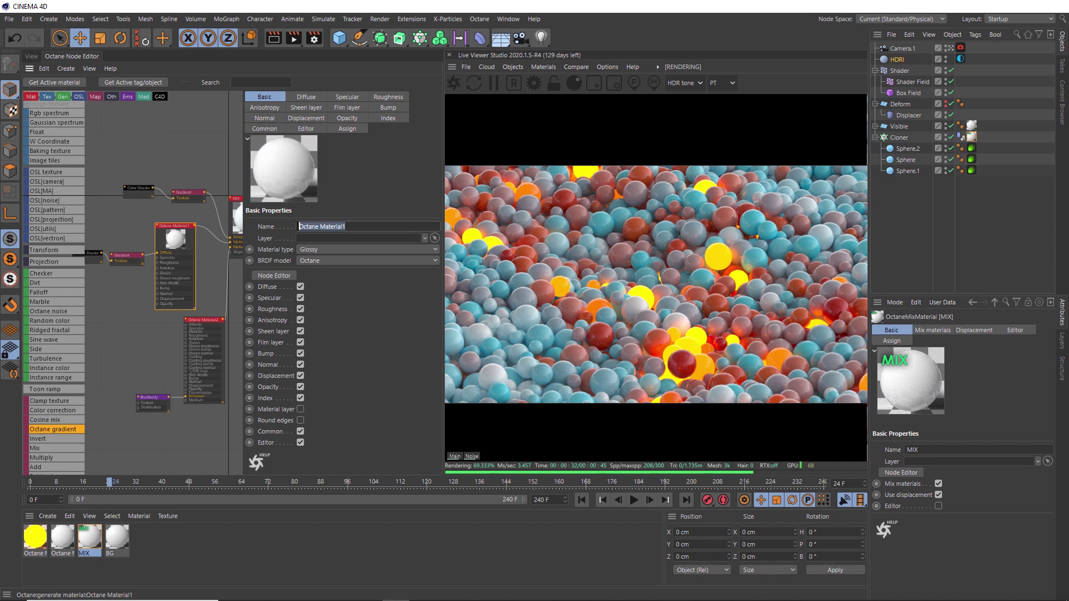
text(COLORED_)
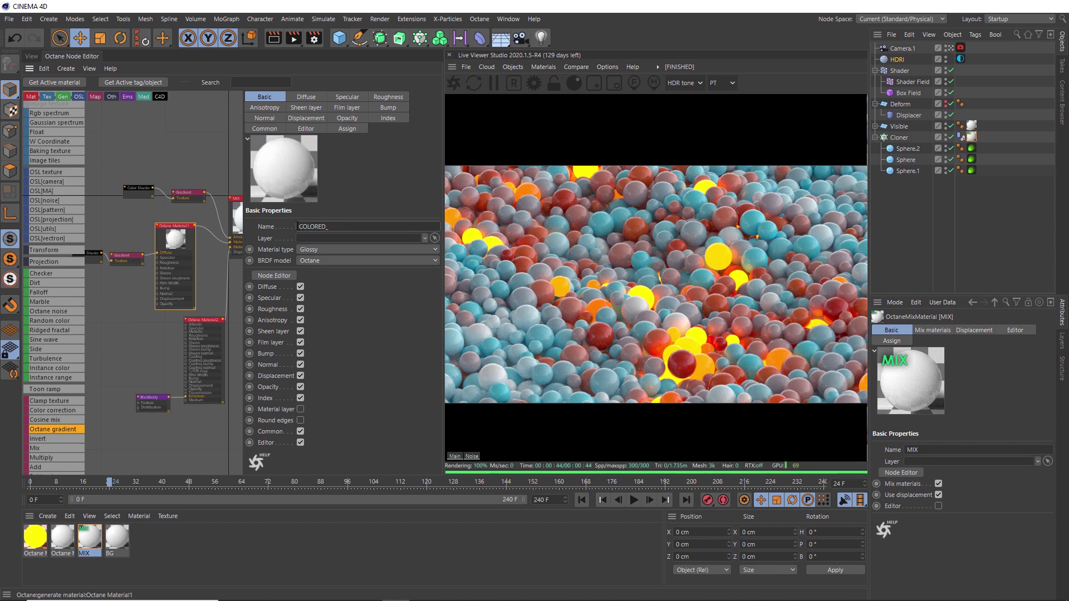
text(SPHERES)
key(Return)
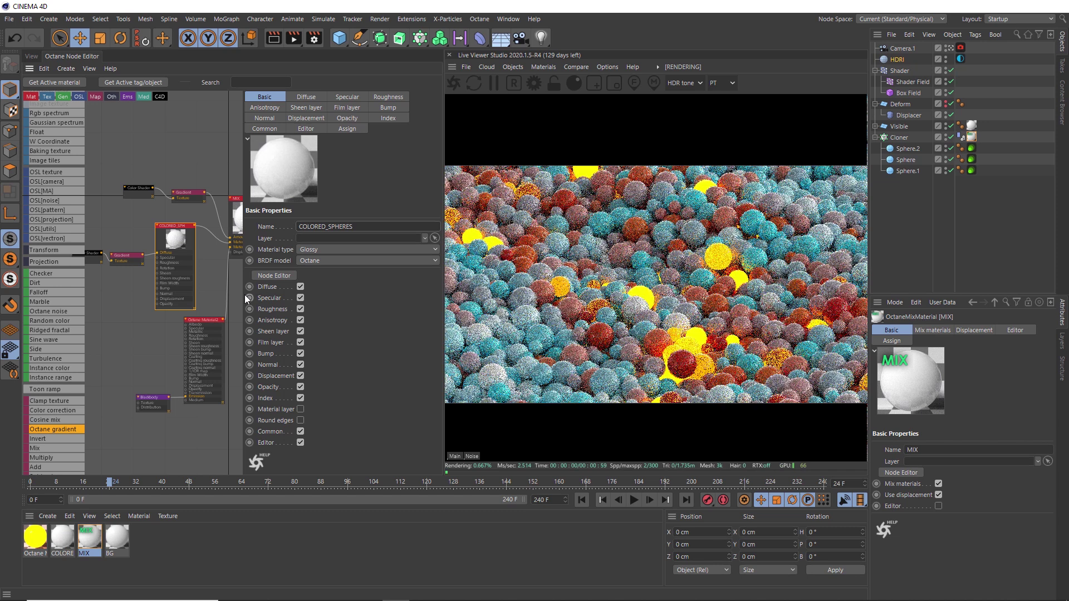
Step: Rename the emissive Octane Material2 node as GLOW_SPHERES
click(208, 321)
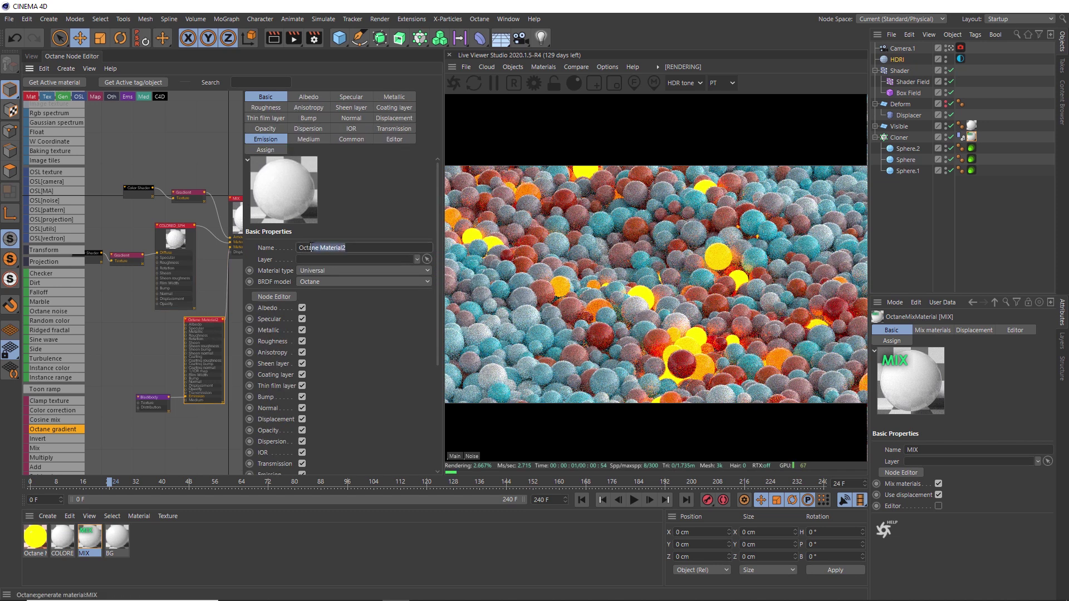
drag(311, 247, 296, 247)
text(GLOW_SPH)
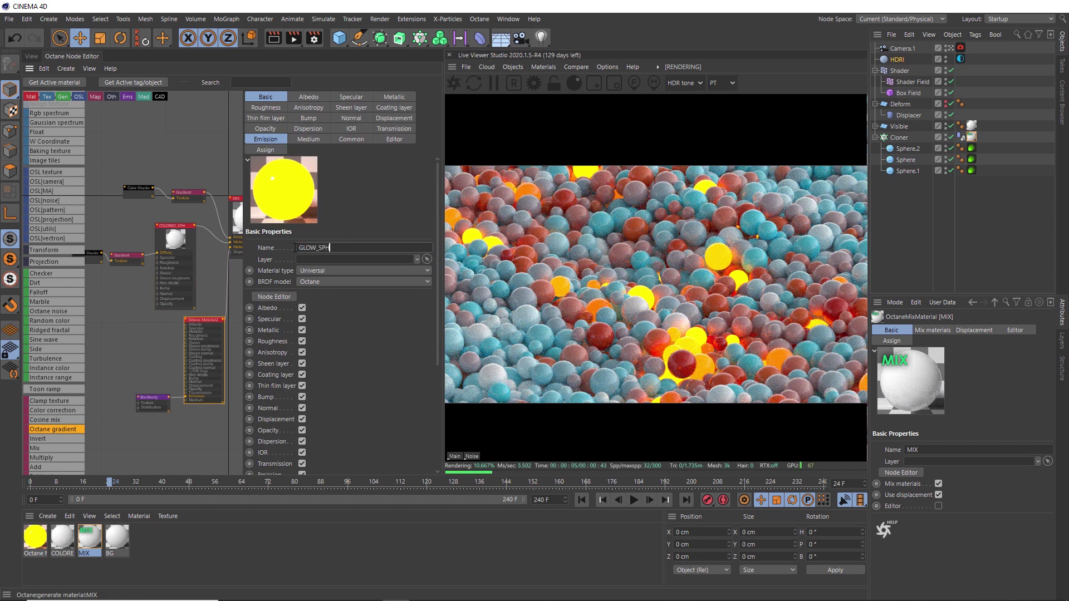
text(ERES)
key(Return)
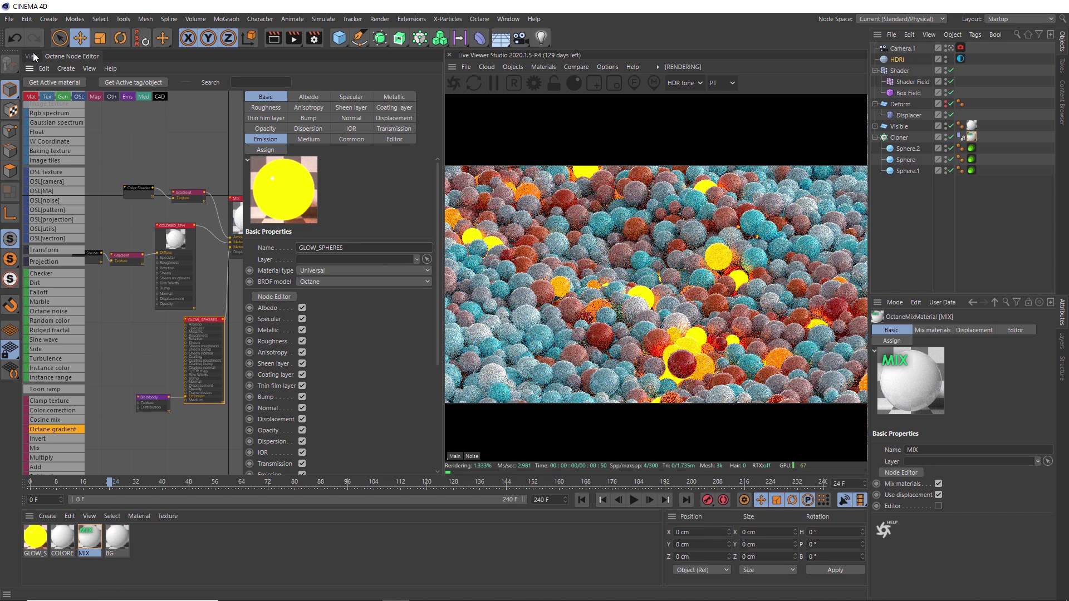
Step: Return to the viewport, rewind the animation to its start and play it to examine the finished mix material
click(32, 56)
click(581, 499)
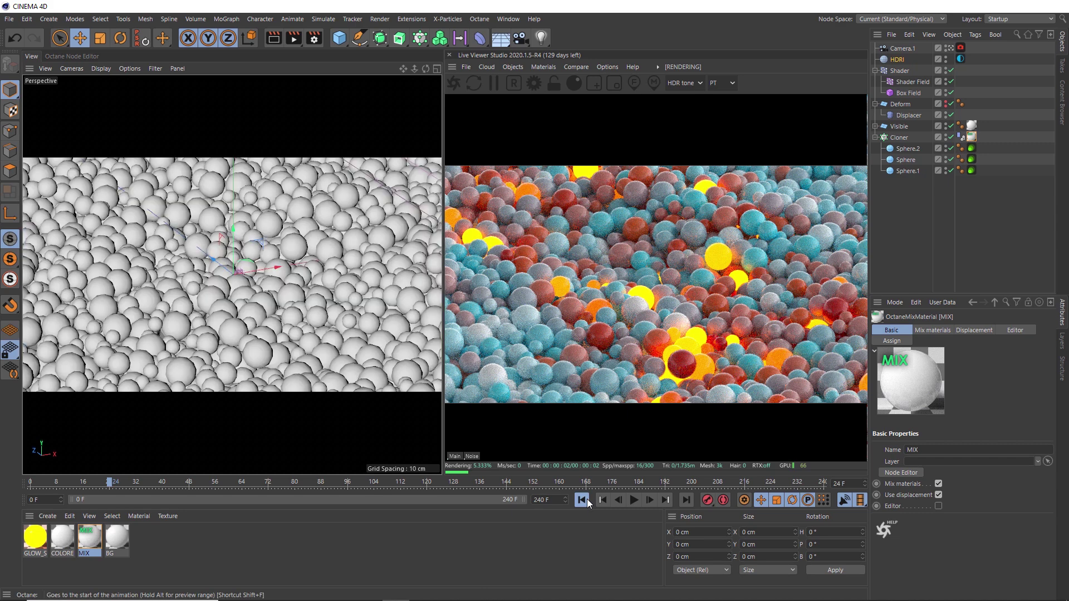
click(633, 500)
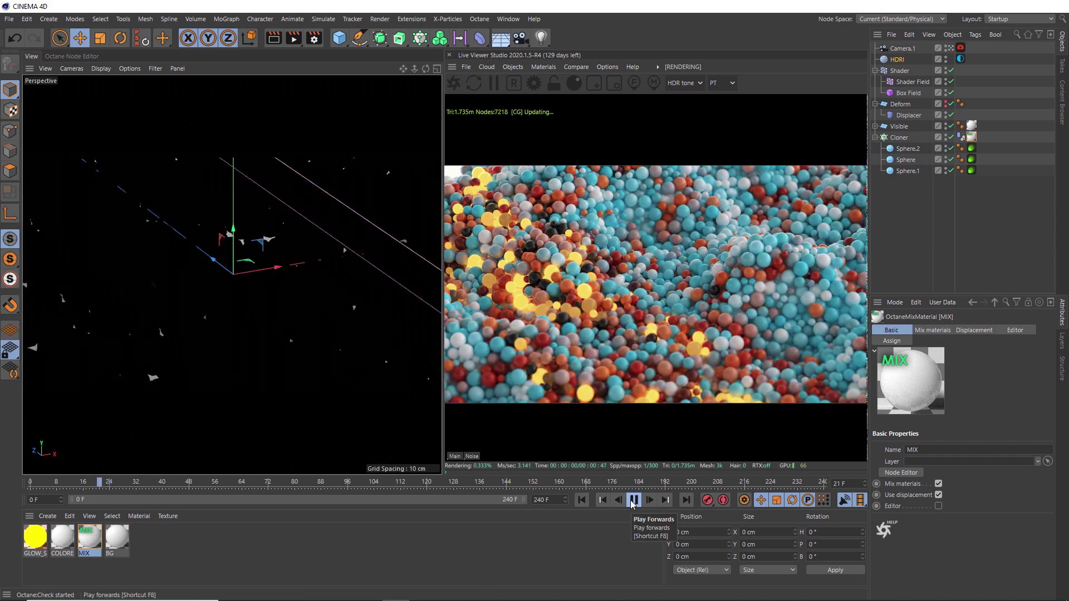